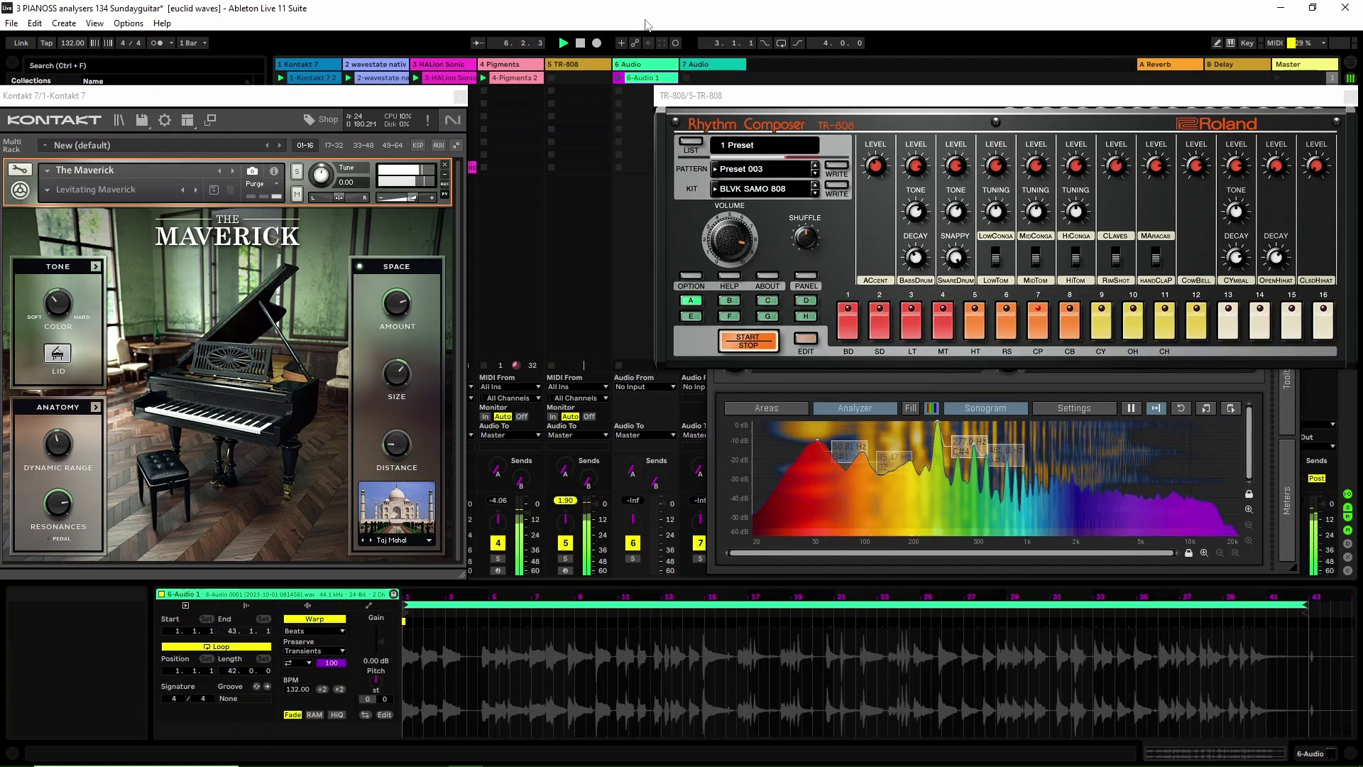
Launch the 6-Audio 1 clip and select its whole waveform in the Sample Editor.
left_click(620, 79)
left_click_drag(1321, 174, 1307, 101)
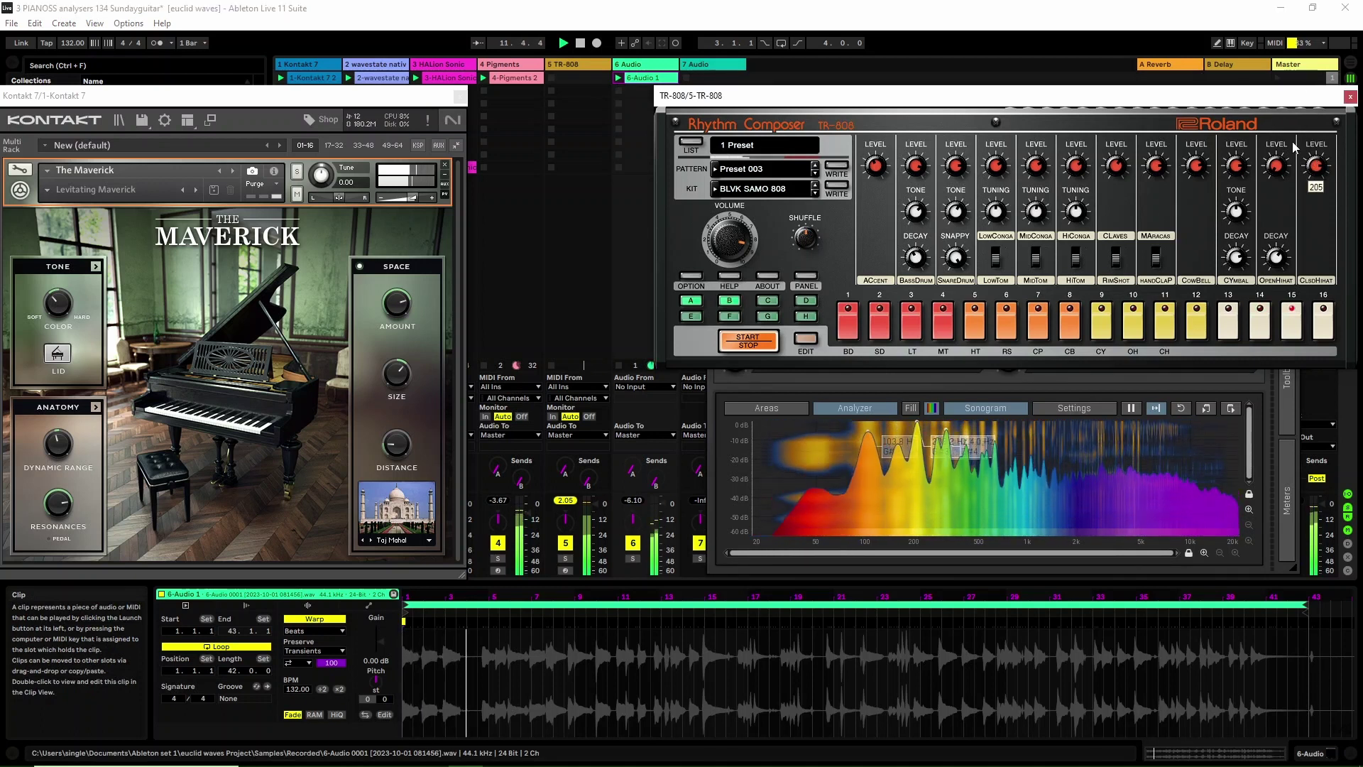
left_click_drag(1269, 115, 1269, 93)
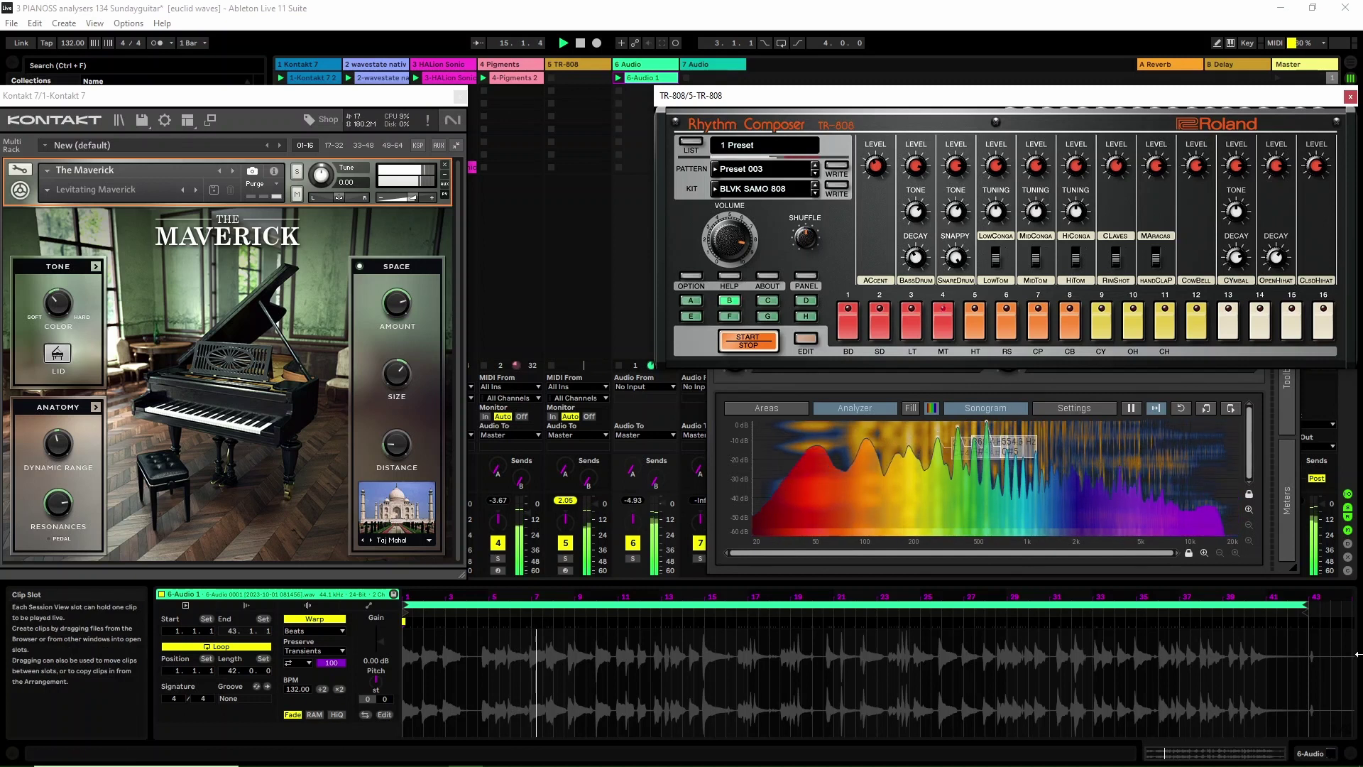
left_click_drag(1305, 629, 190, 556)
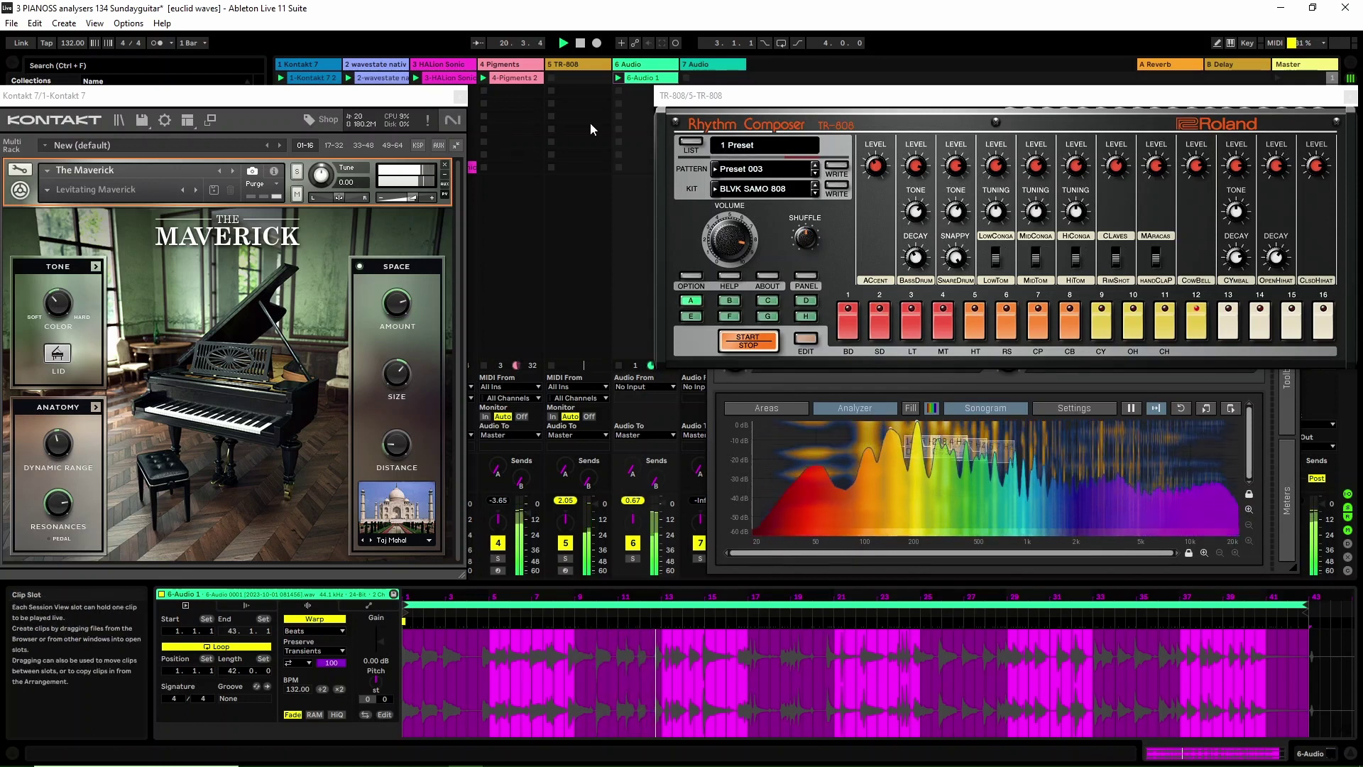
Show the device chain of the 4 Pigments track and view its Pigments plug-in window, closing it again.
left_click(502, 67)
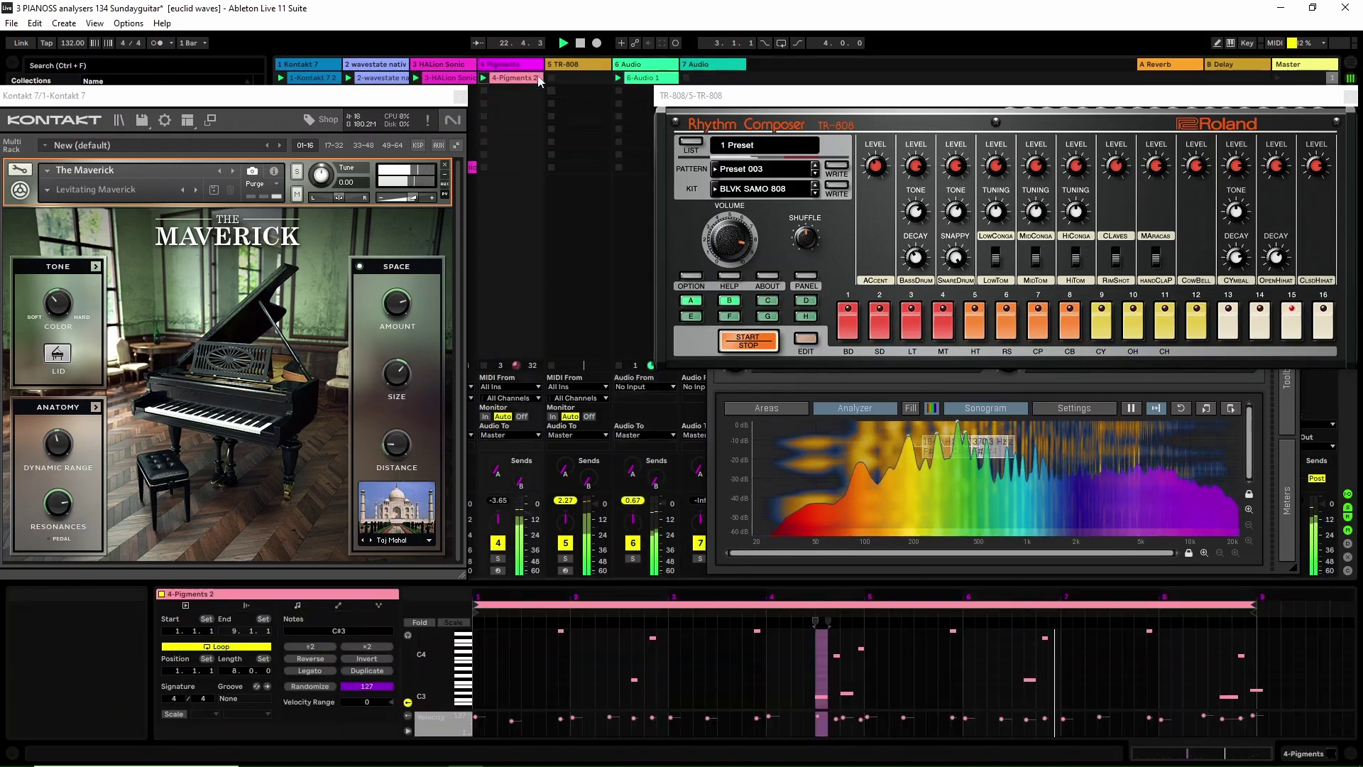
key("shift+Tab")
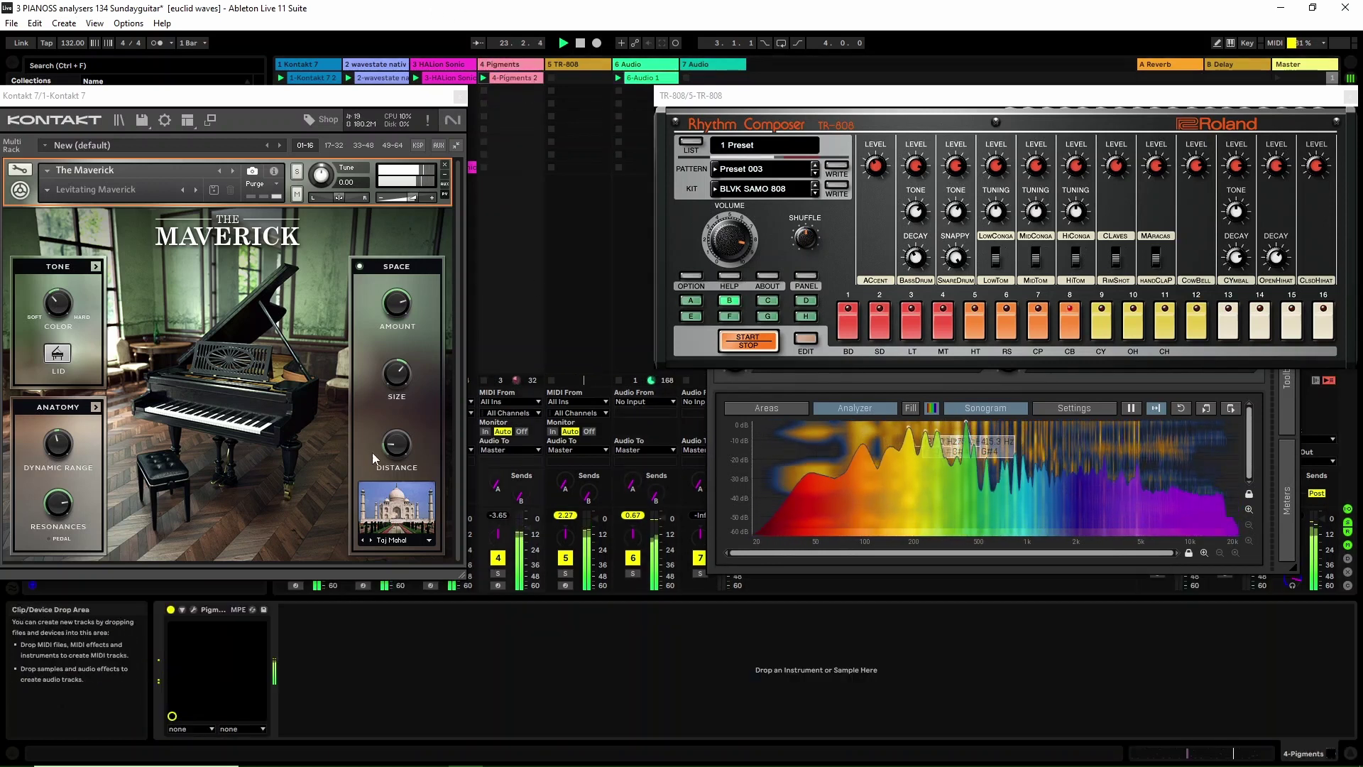
left_click(193, 610)
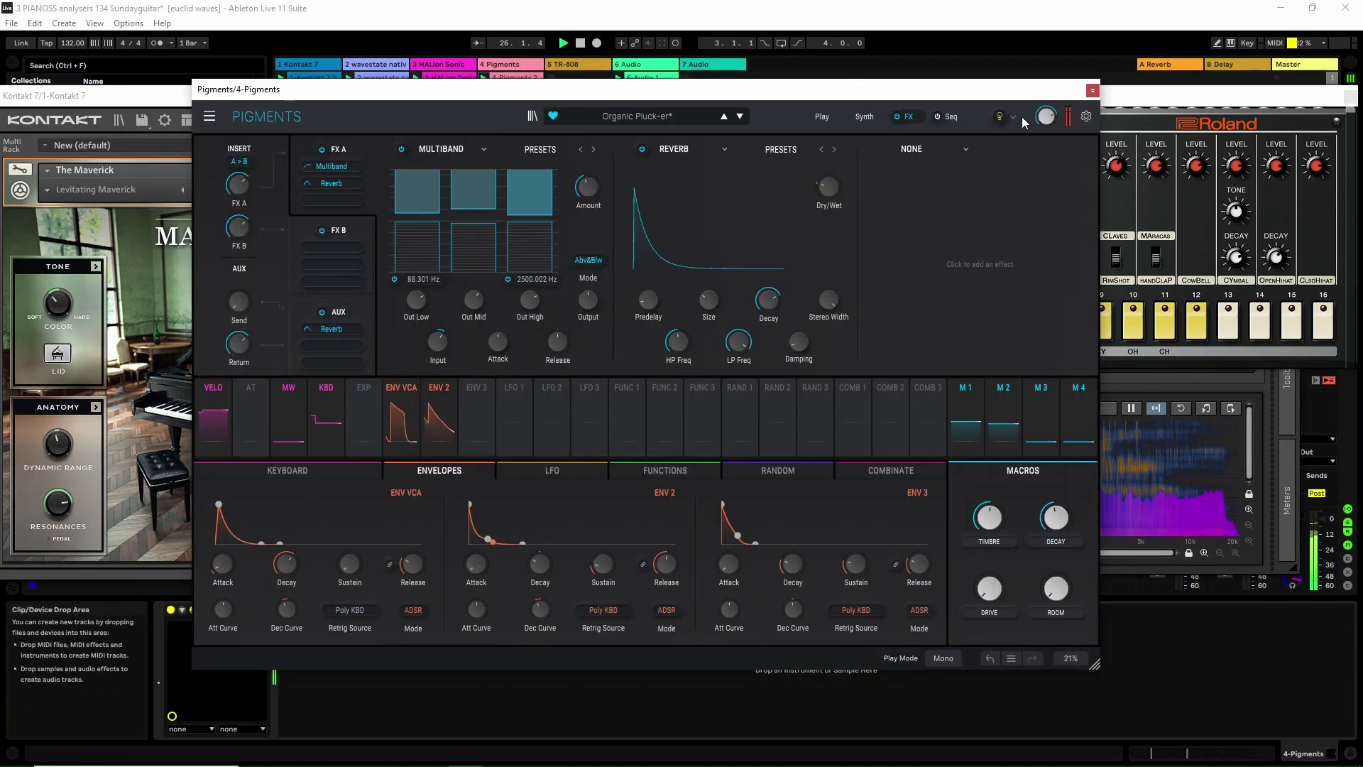
left_click(1093, 91)
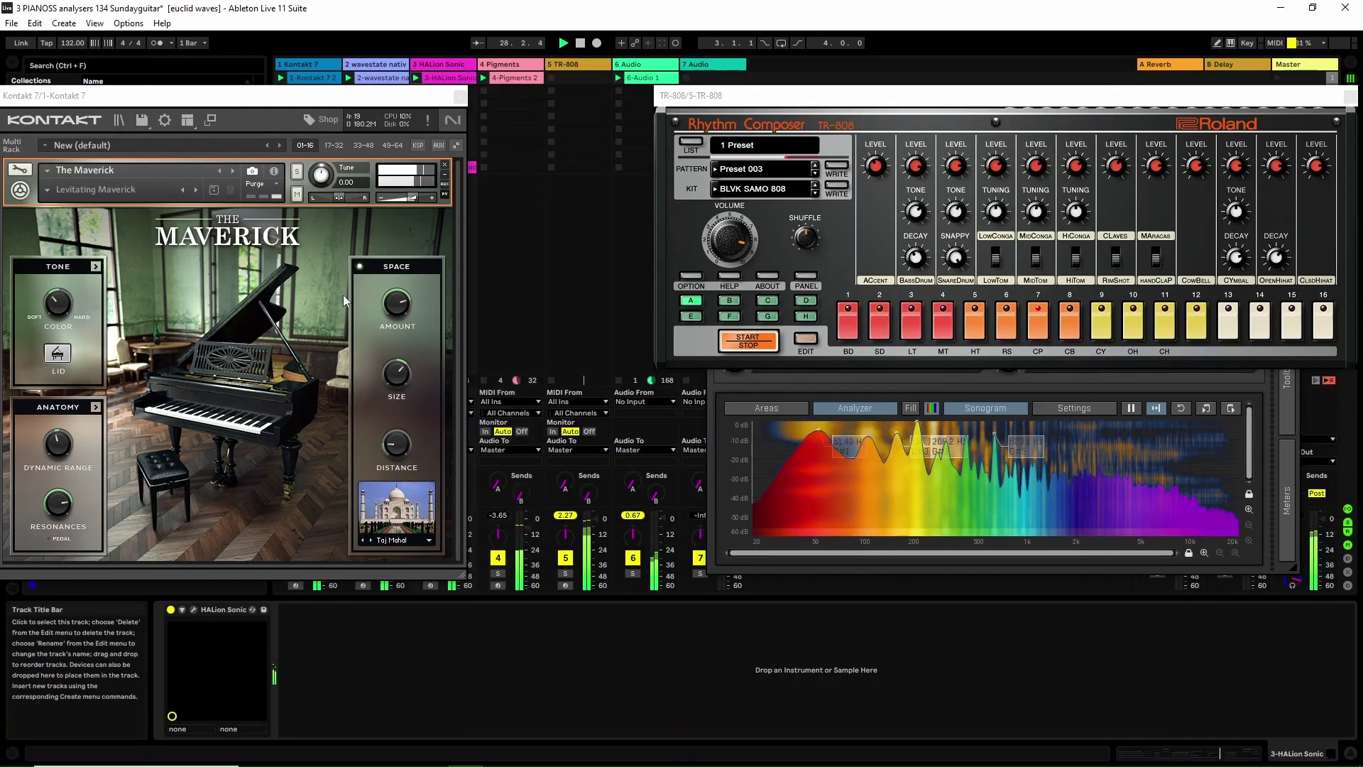
View the HALion Sonic and wavestate native plug-in windows of tracks 3 and 2, closing each one.
left_click(194, 610)
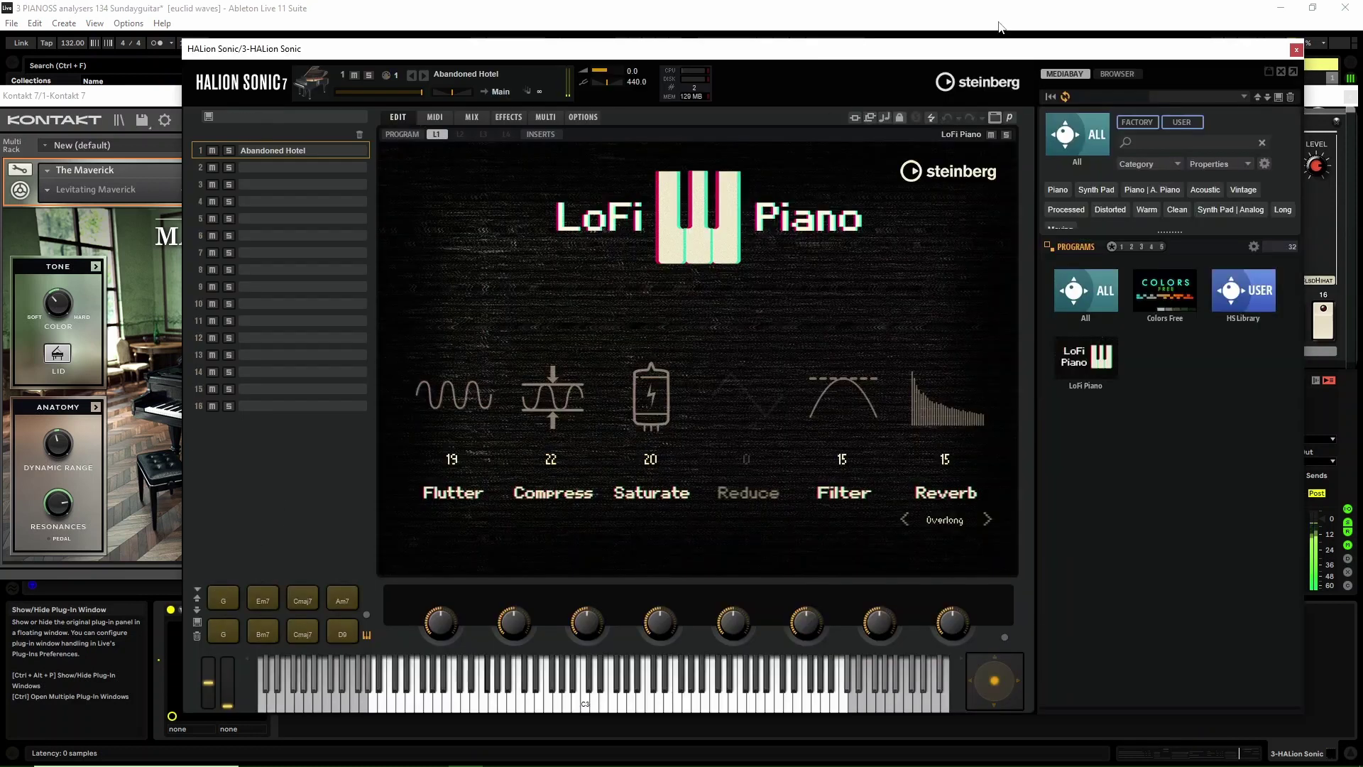
left_click(1297, 50)
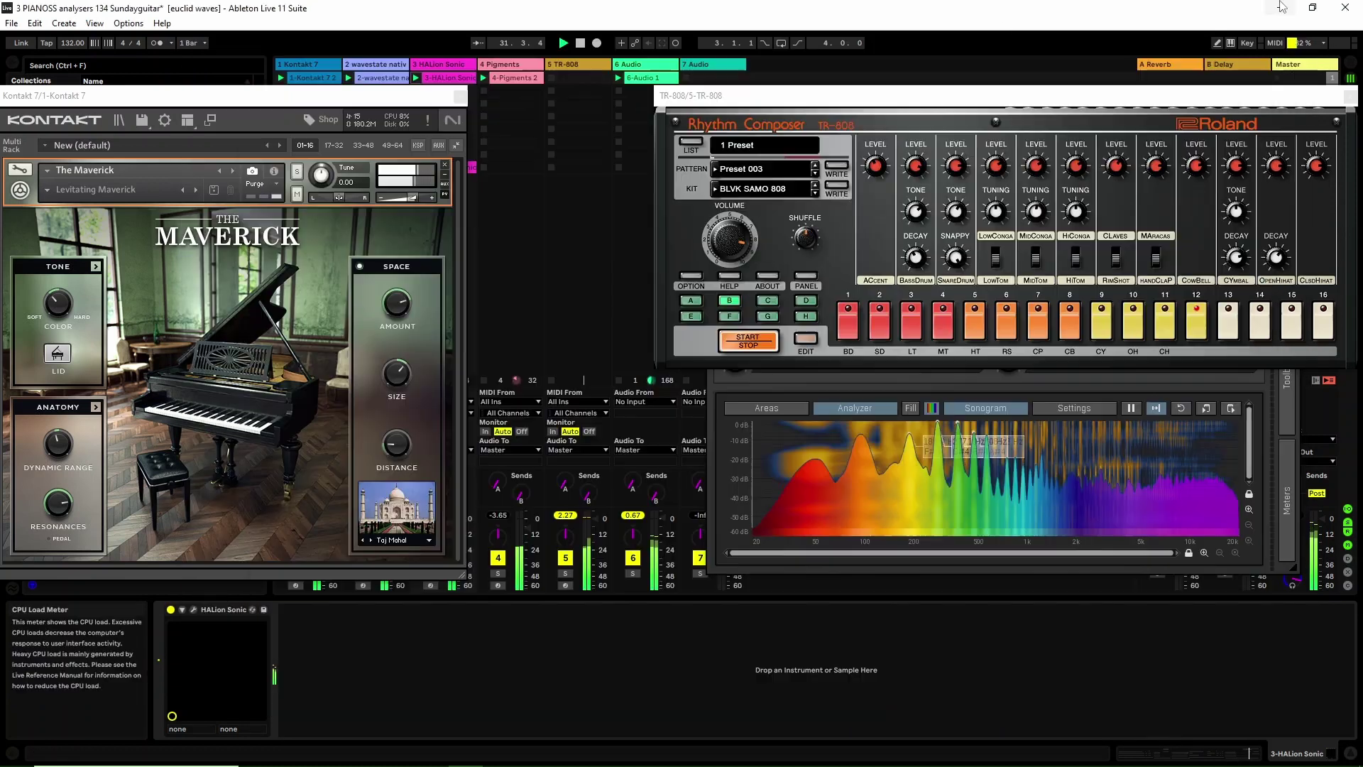
left_click(355, 66)
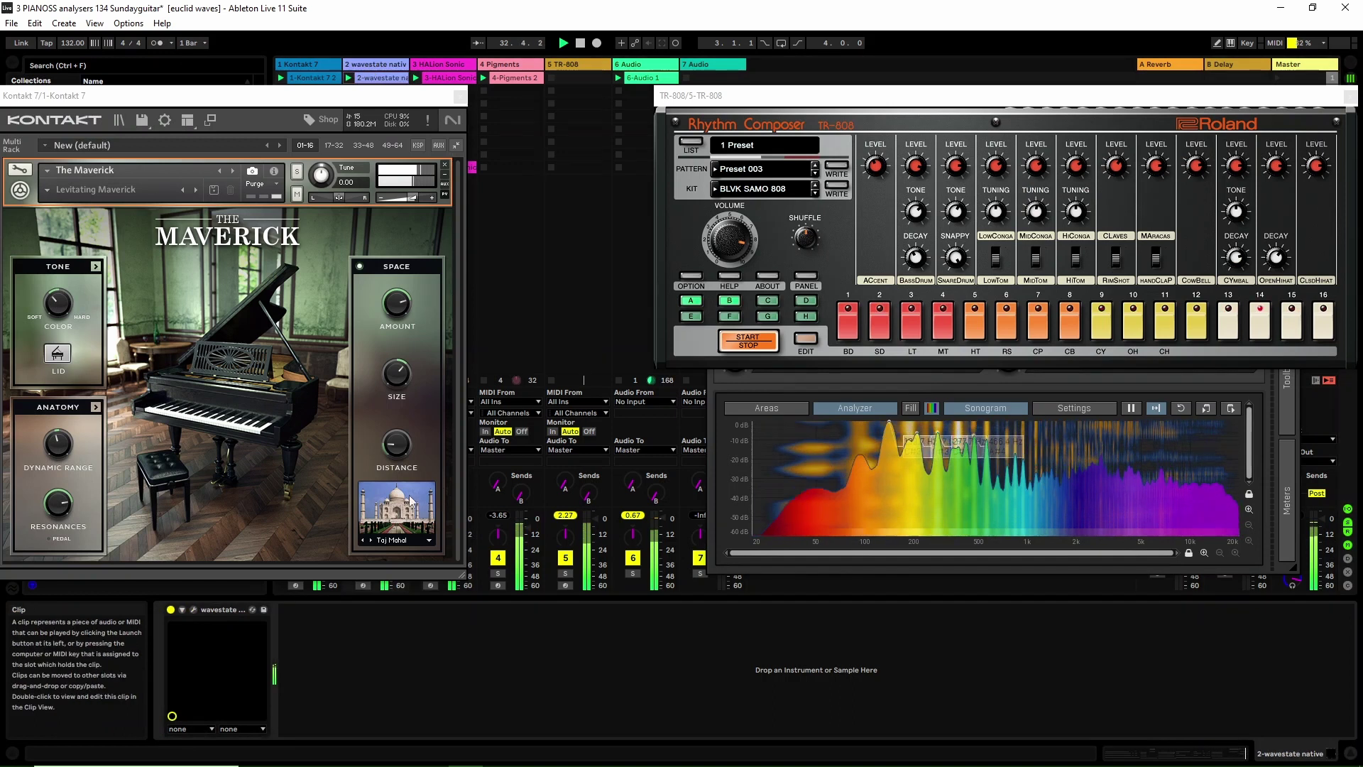
left_click(193, 610)
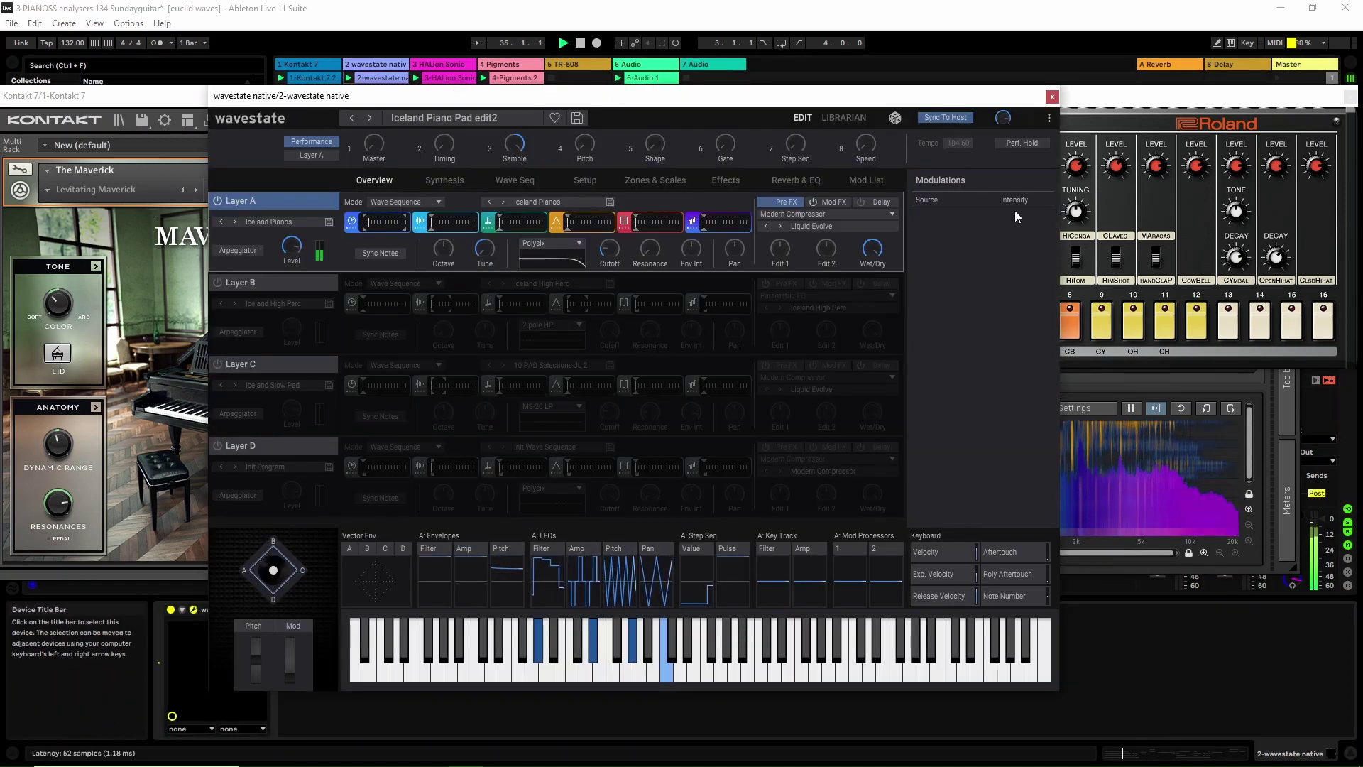
left_click(1052, 98)
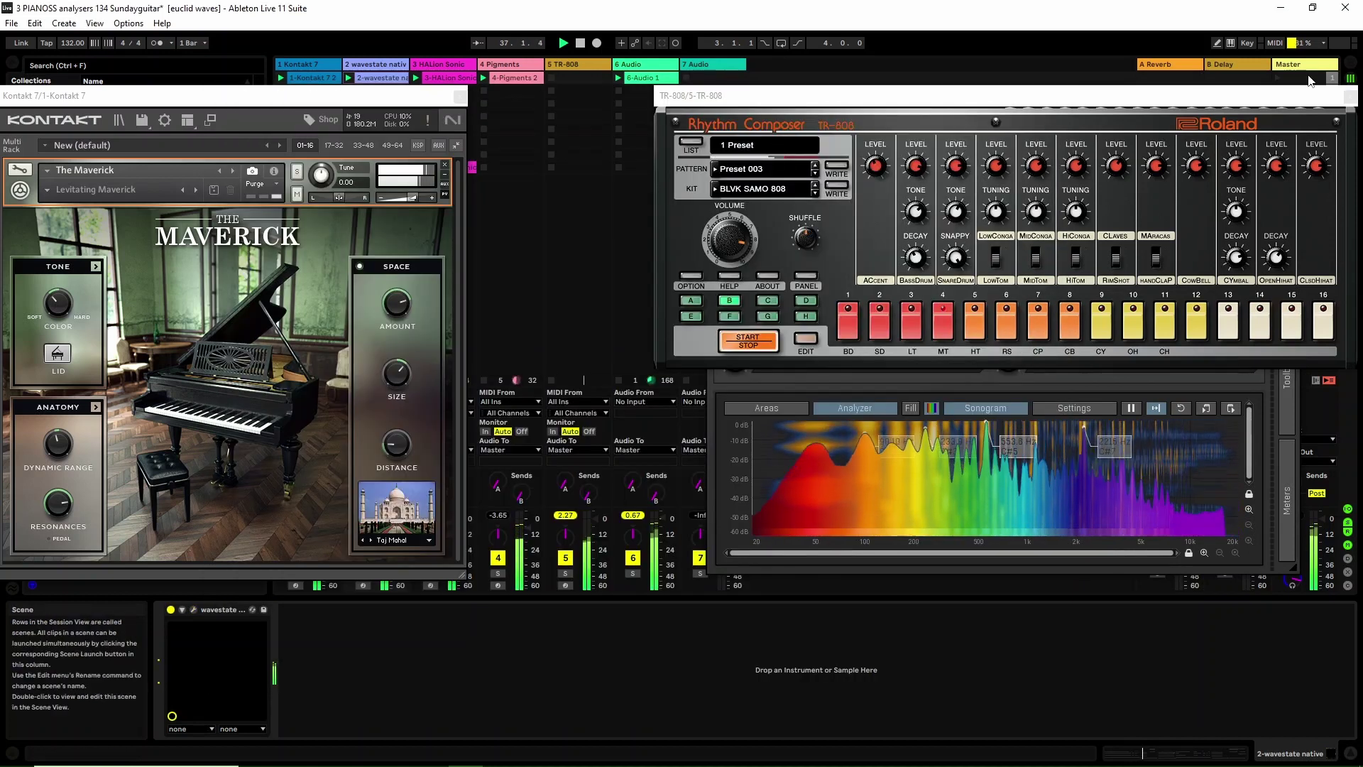
Uncover the Master track behind the TR-808 window and display the Master device chain.
left_click_drag(1279, 103, 1210, 88)
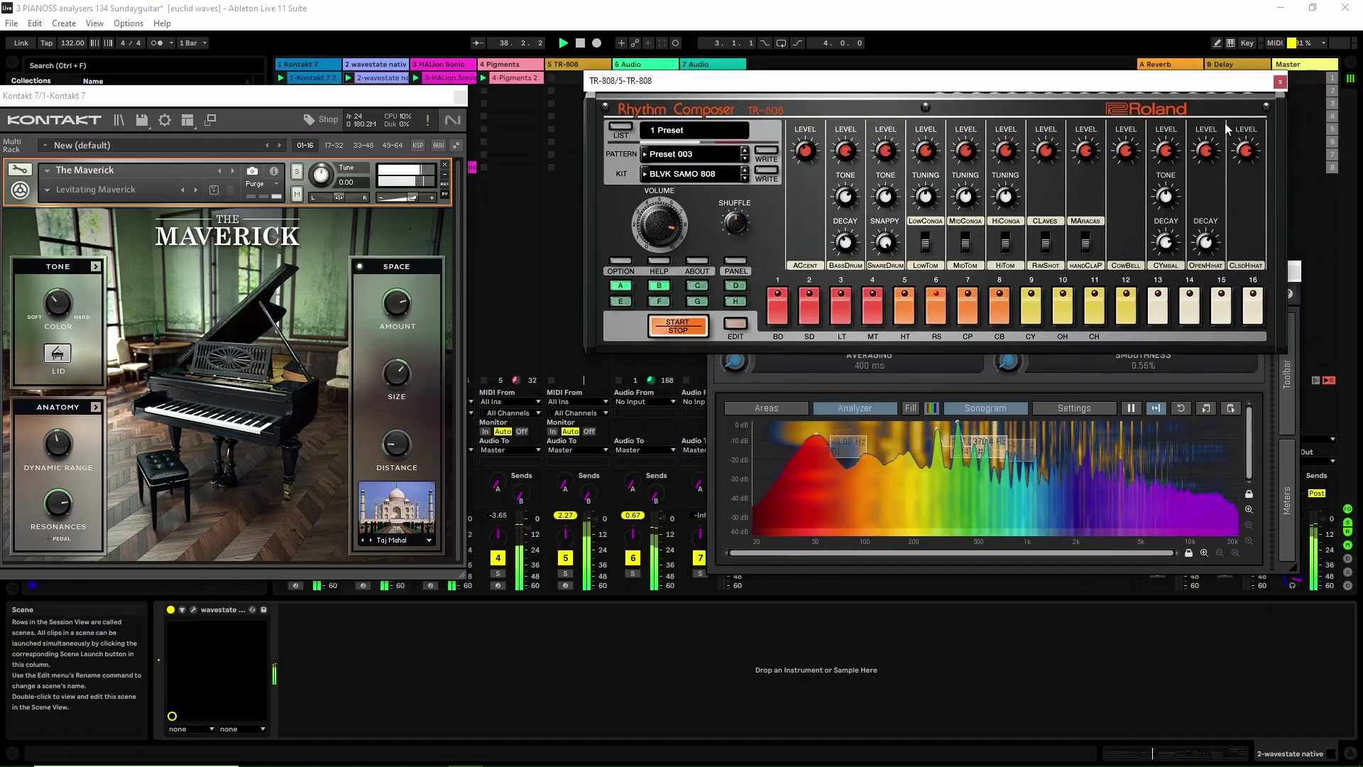
left_click(1315, 69)
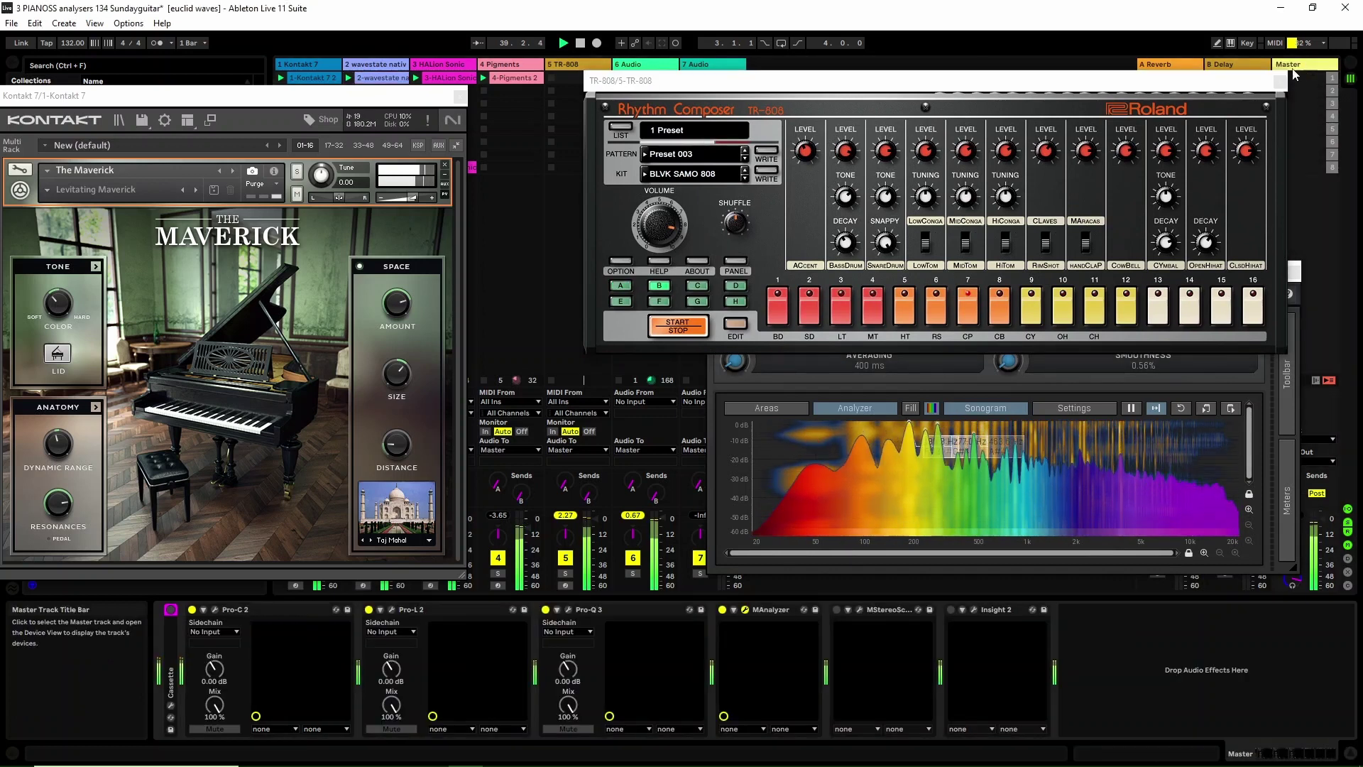
left_click_drag(1048, 87, 1072, 83)
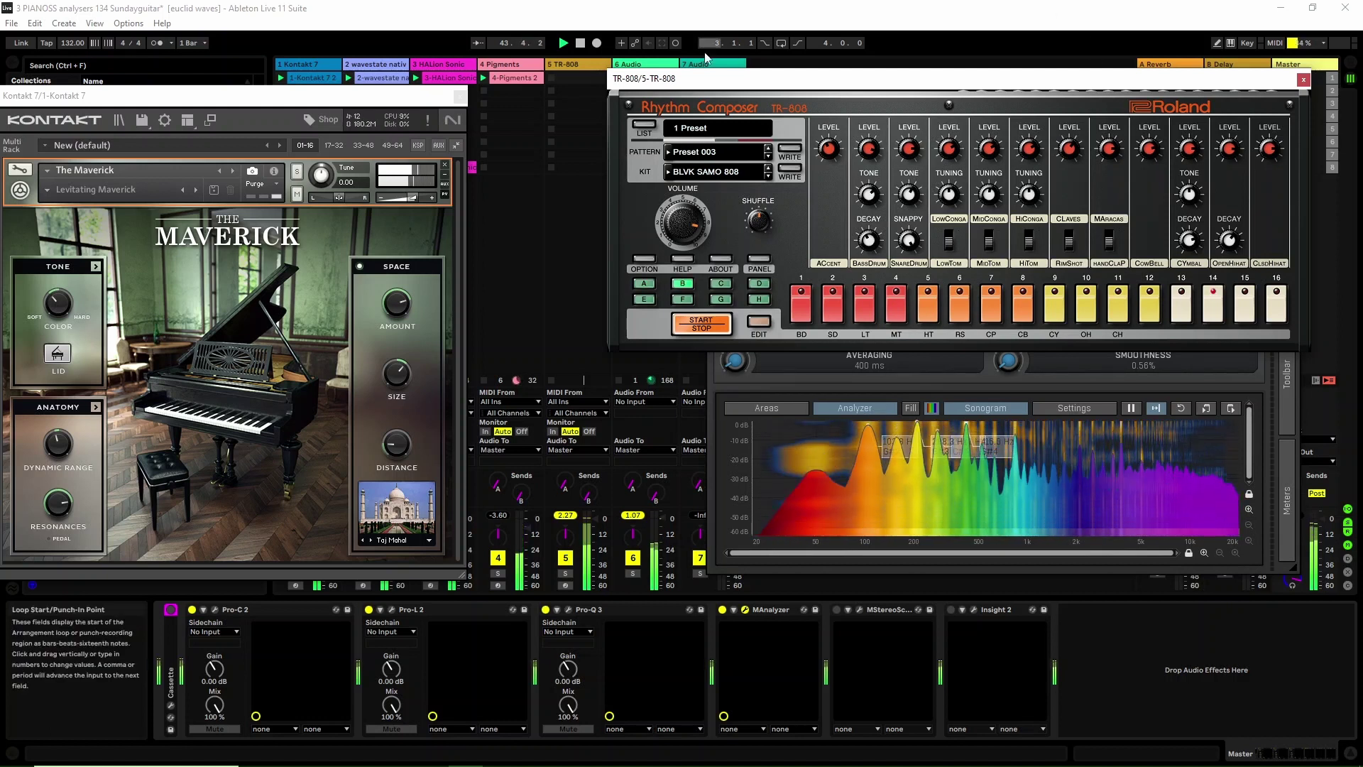
Open the 6-Audio 1 clip in the Sample Editor and stop its playback, moving the TR-808 window out of the way.
left_click_drag(643, 81, 627, 111)
double_click(644, 80)
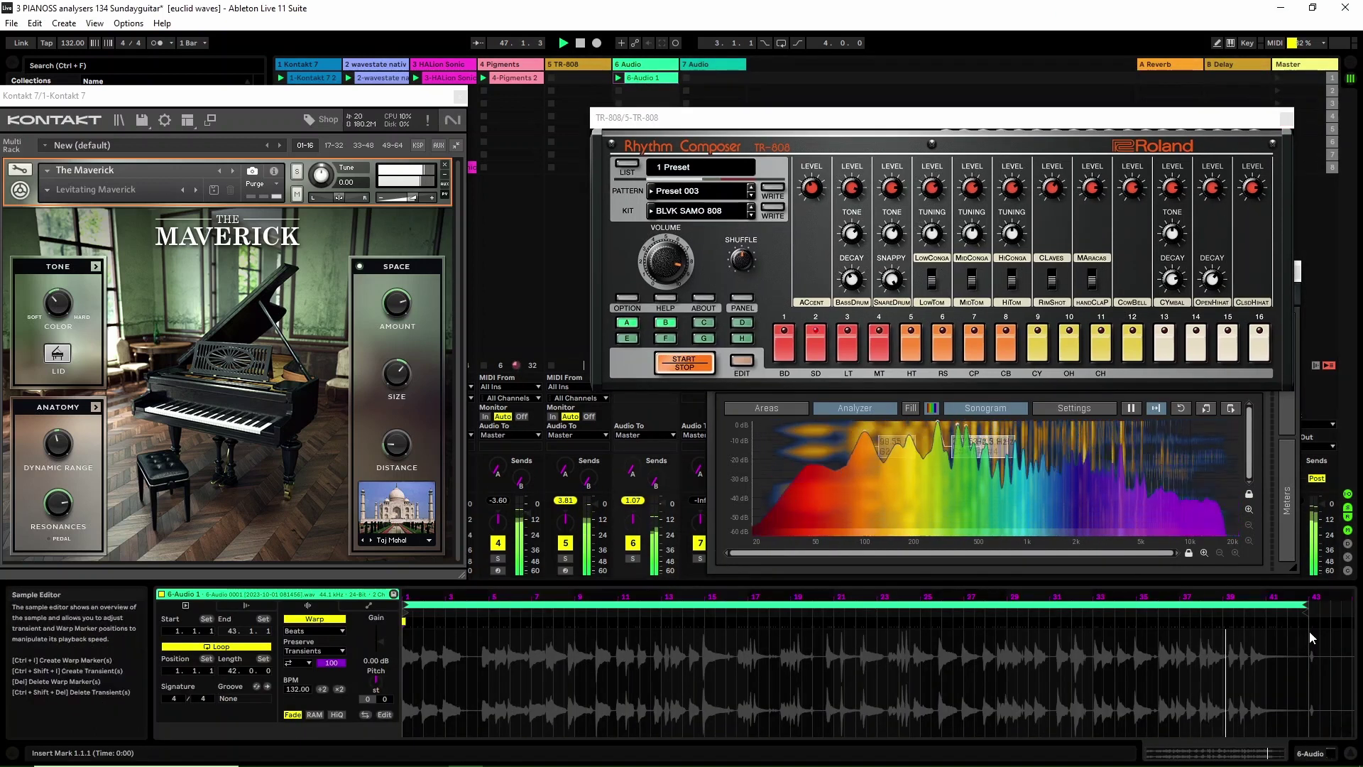
left_click_drag(668, 139, 738, 82)
left_click(621, 367)
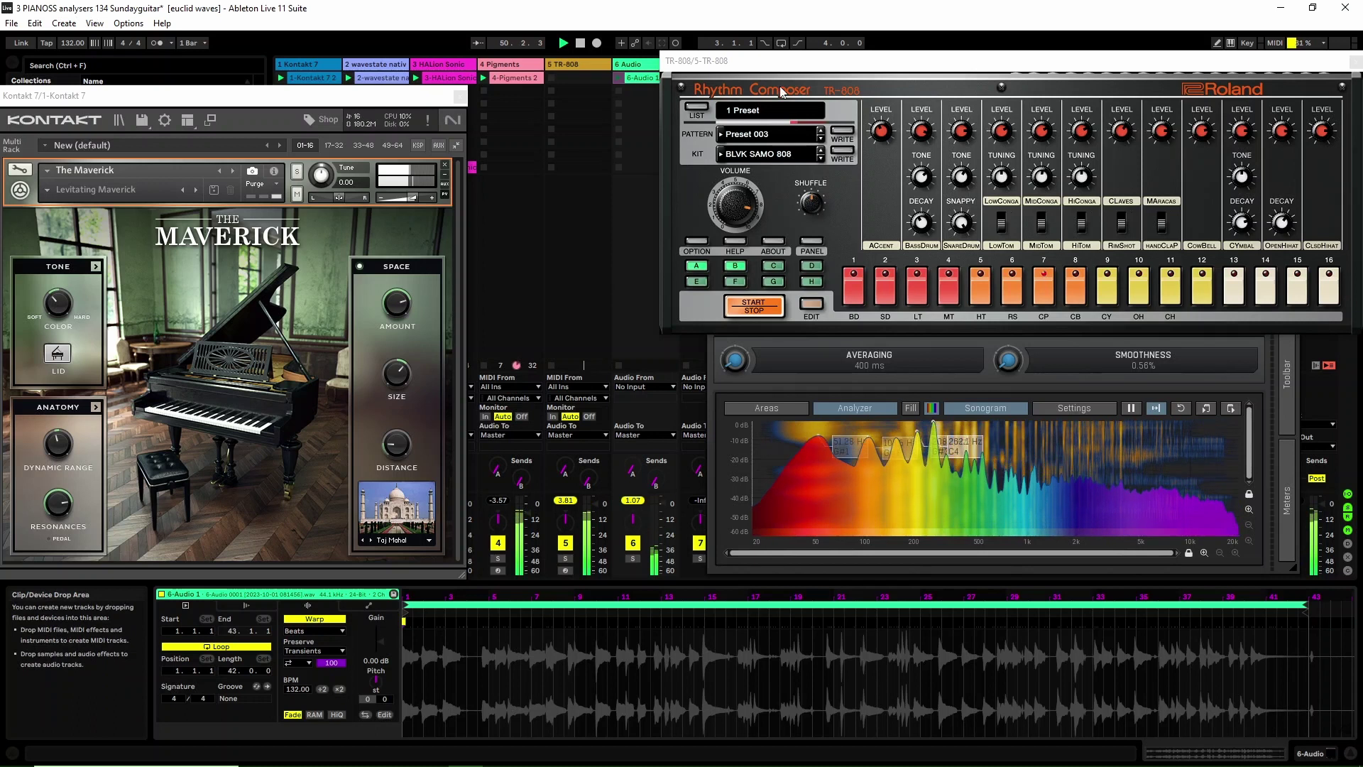
Reposition the TR-808 window beside the 6 Audio track and relaunch the 6-Audio 1 clip.
left_click_drag(784, 68, 732, 92)
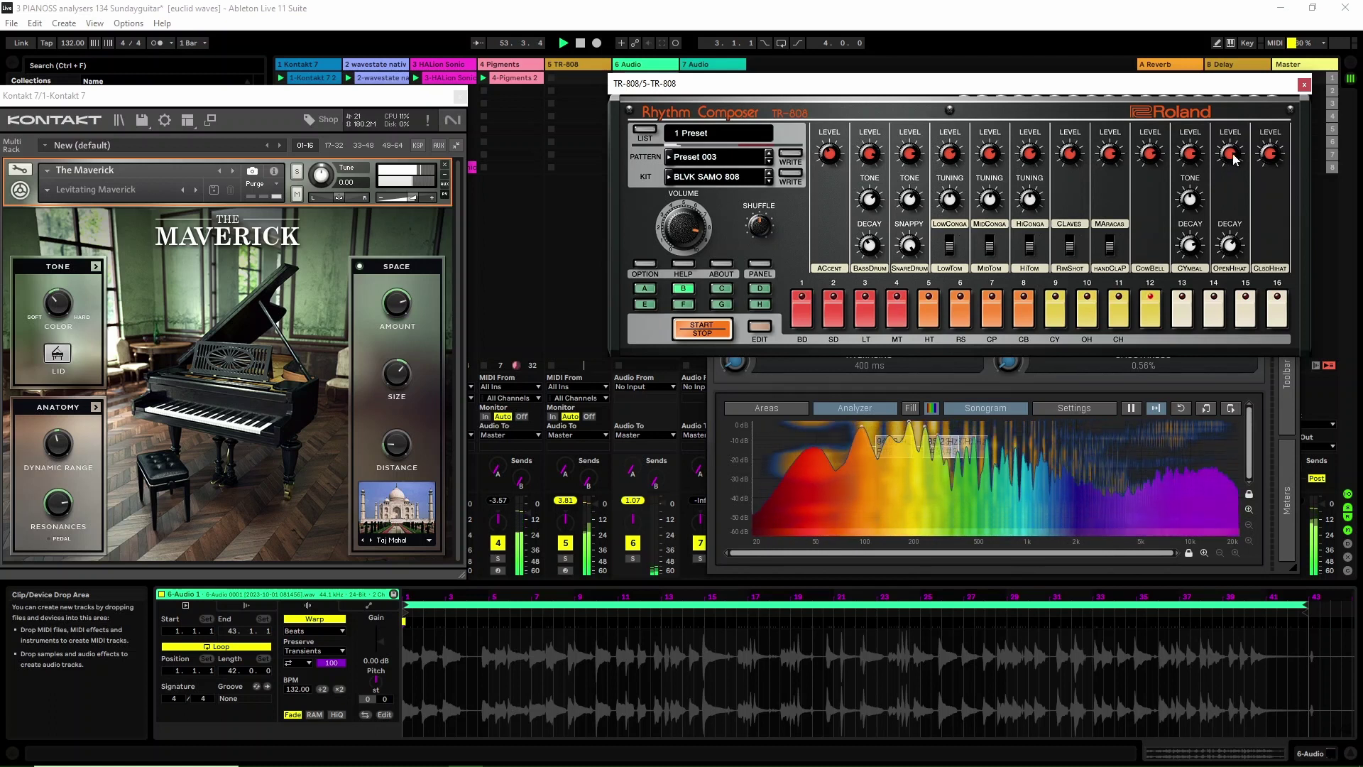
left_click_drag(901, 87, 948, 79)
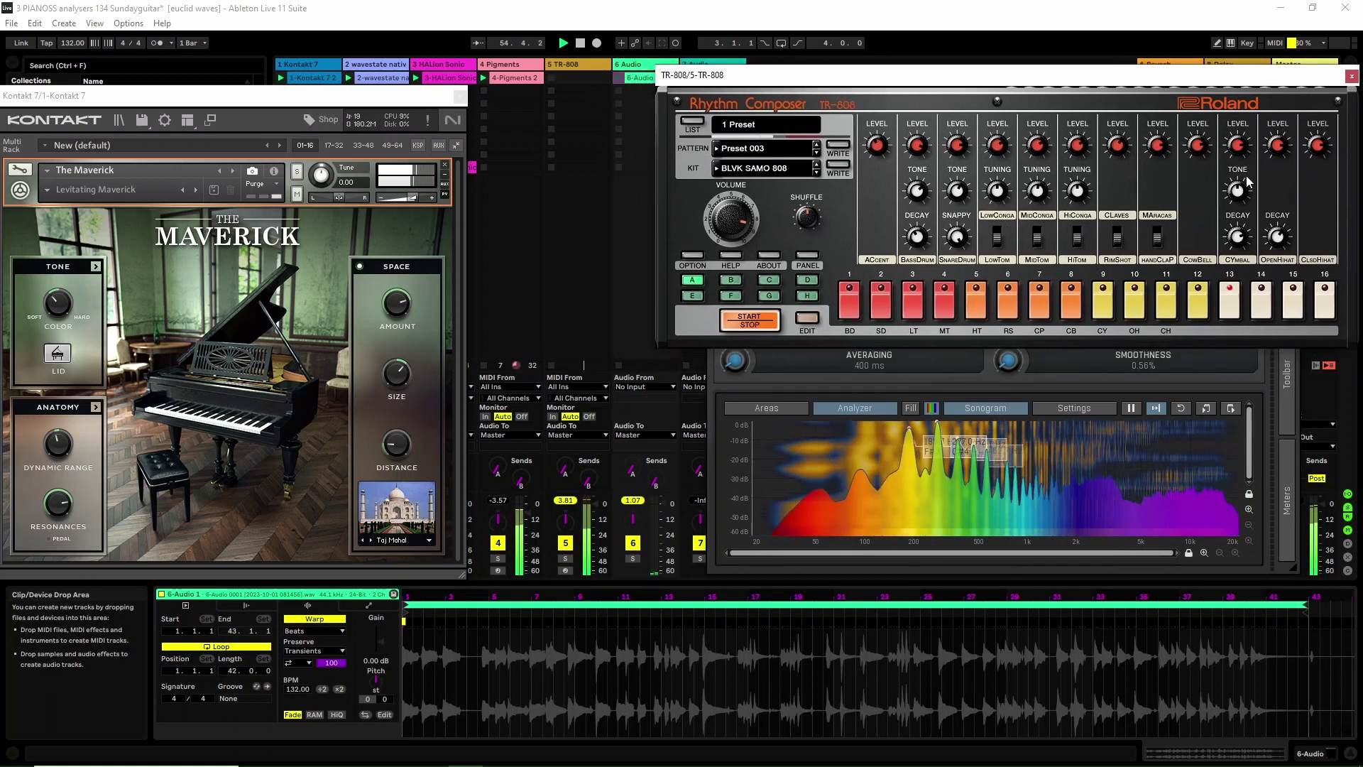
mouse_move(1278, 160)
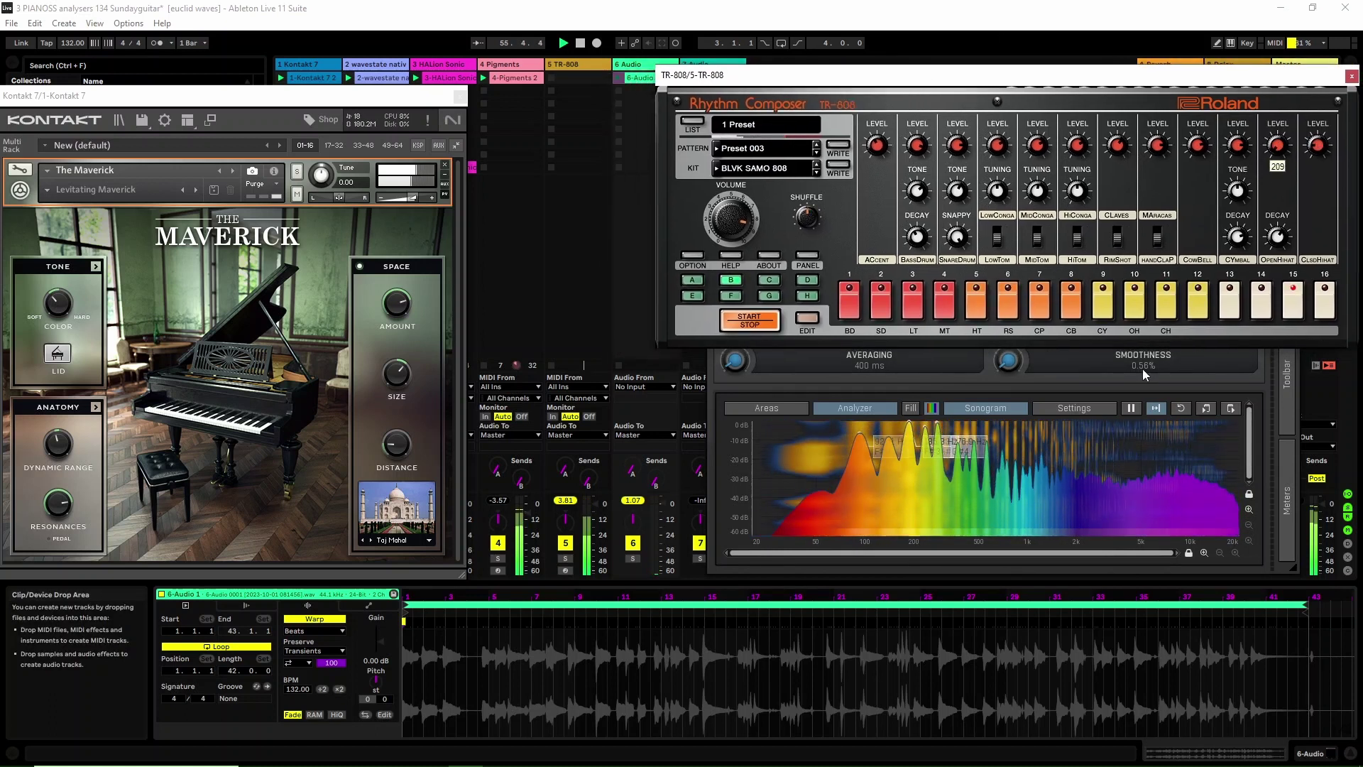
left_click(619, 79)
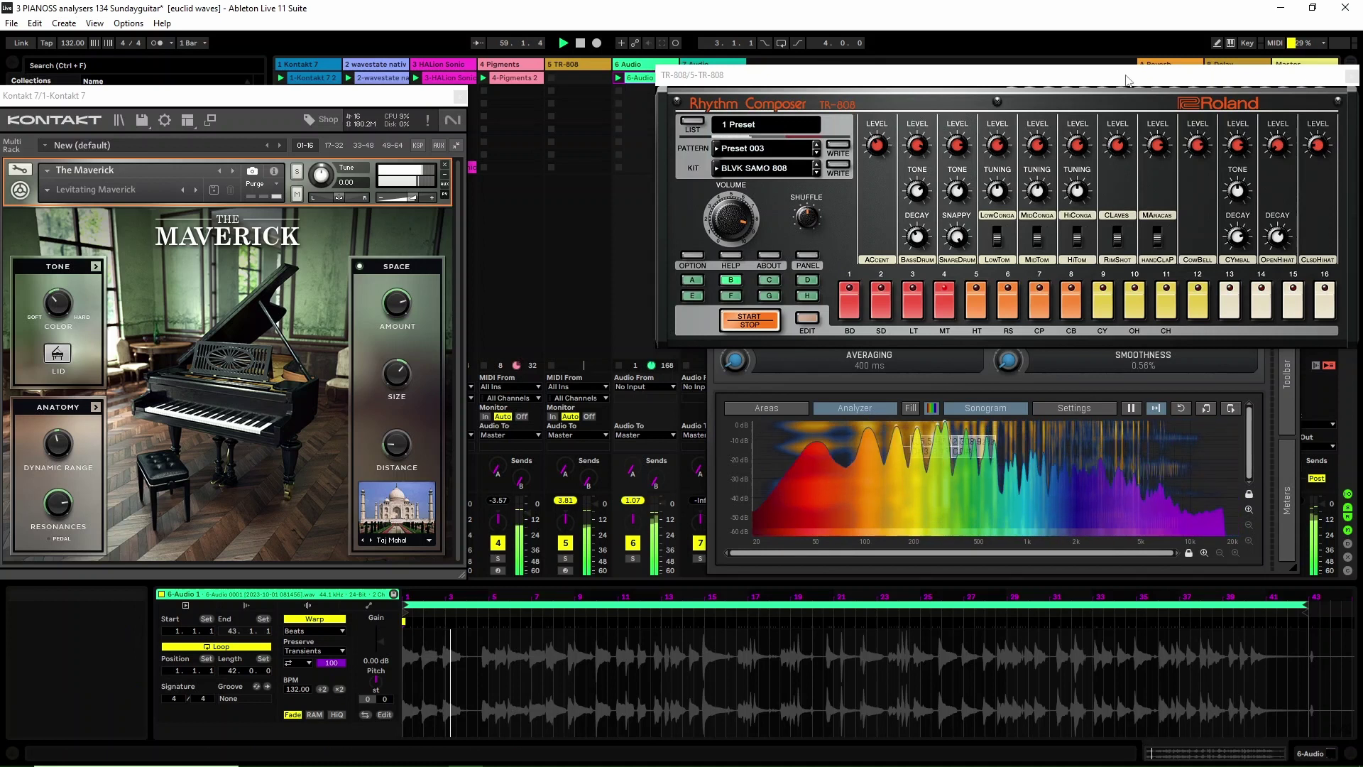
Turn on Insight 2 on the Master track, open its window, then enlarge and position it over the mixer.
left_click_drag(1128, 79, 921, 78)
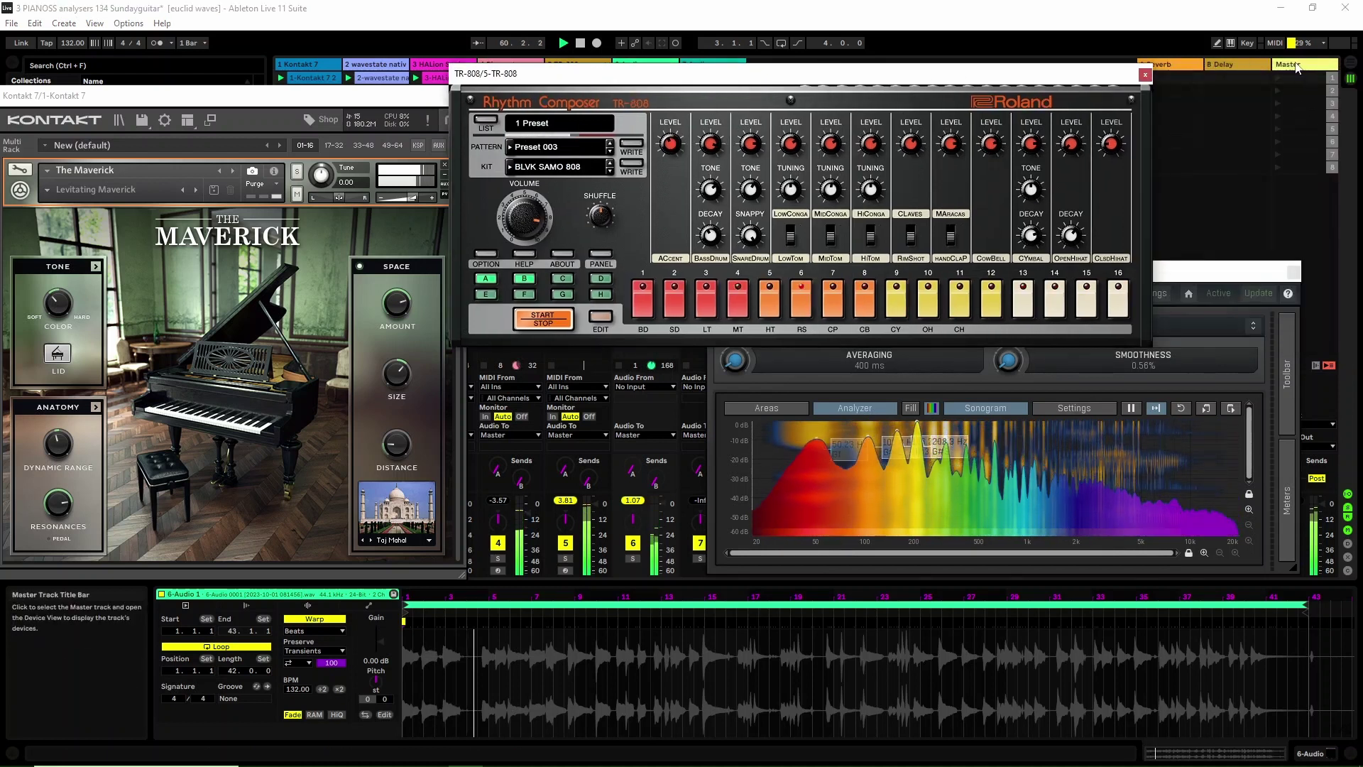
left_click(1295, 62)
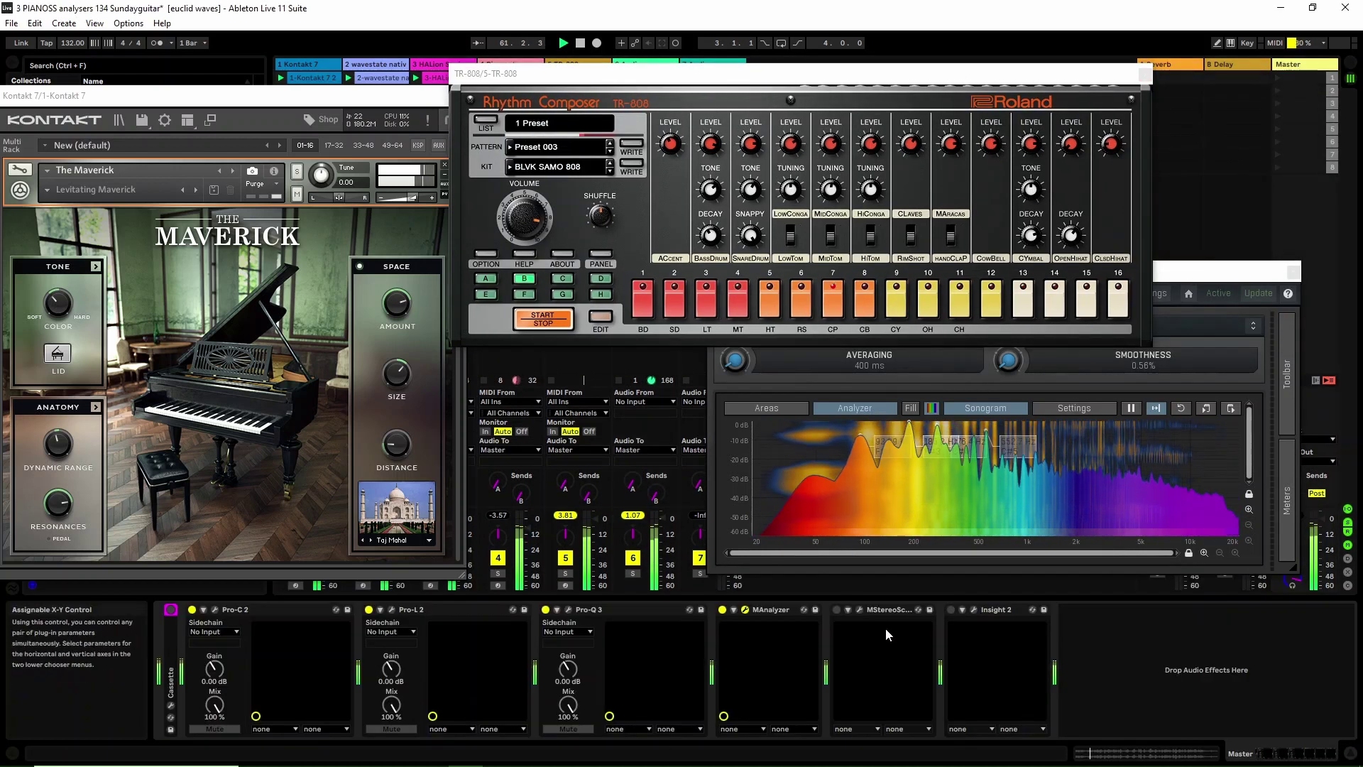
left_click(951, 609)
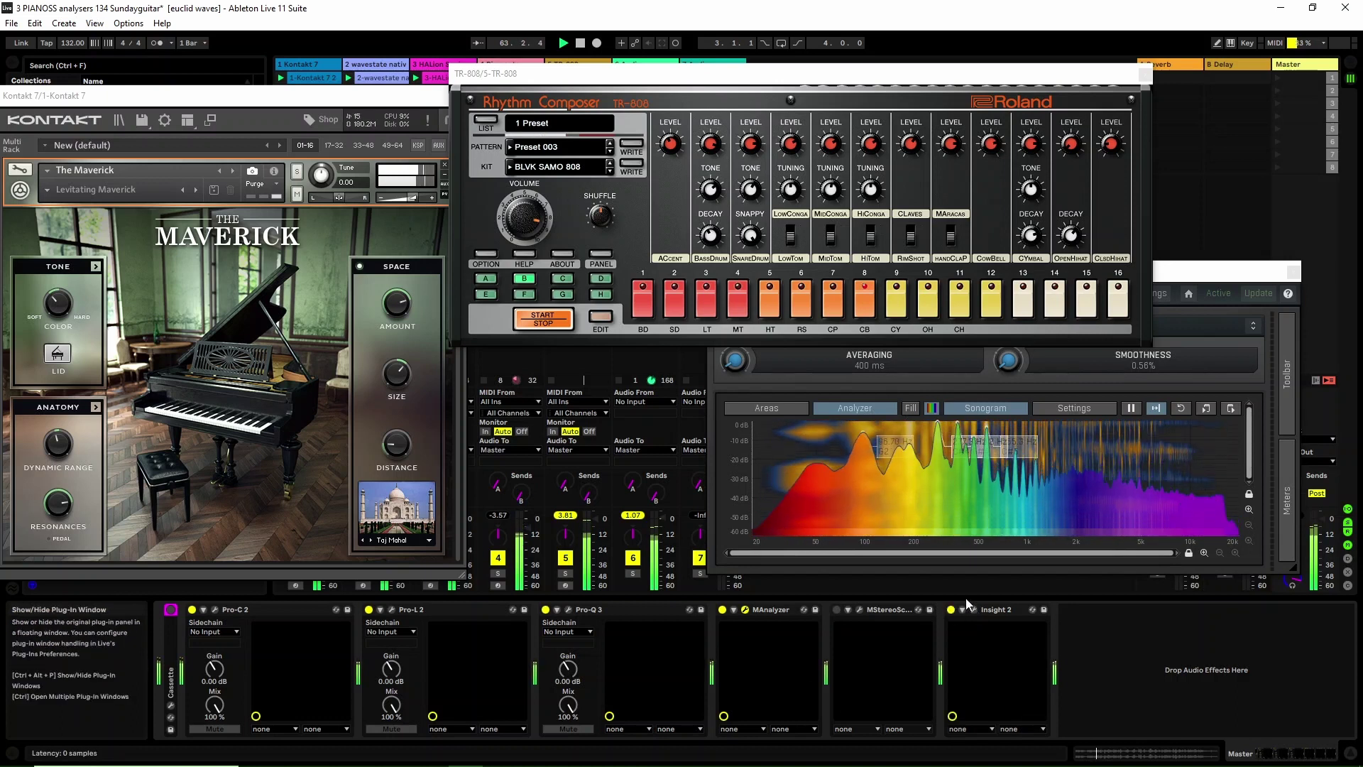
left_click(973, 609)
left_click_drag(995, 294, 620, 282)
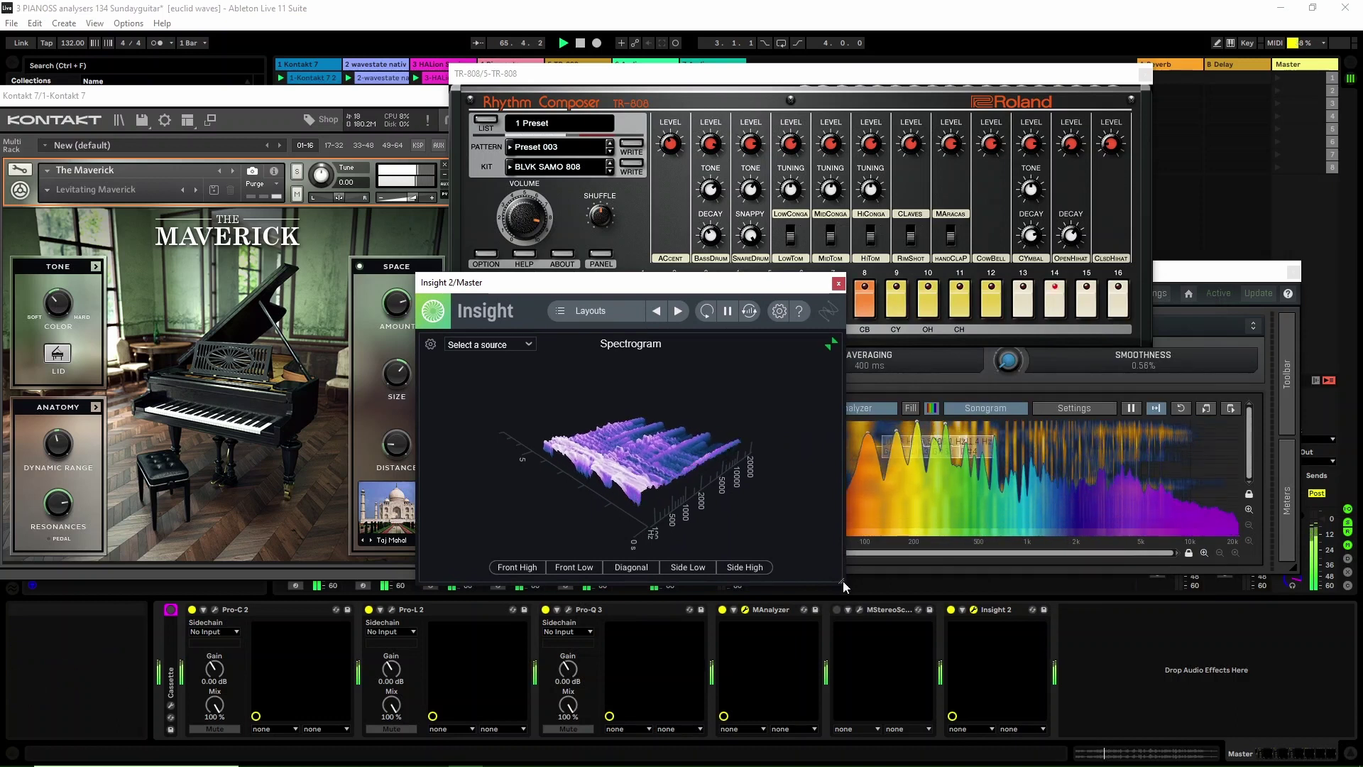
left_click_drag(845, 587, 1017, 697)
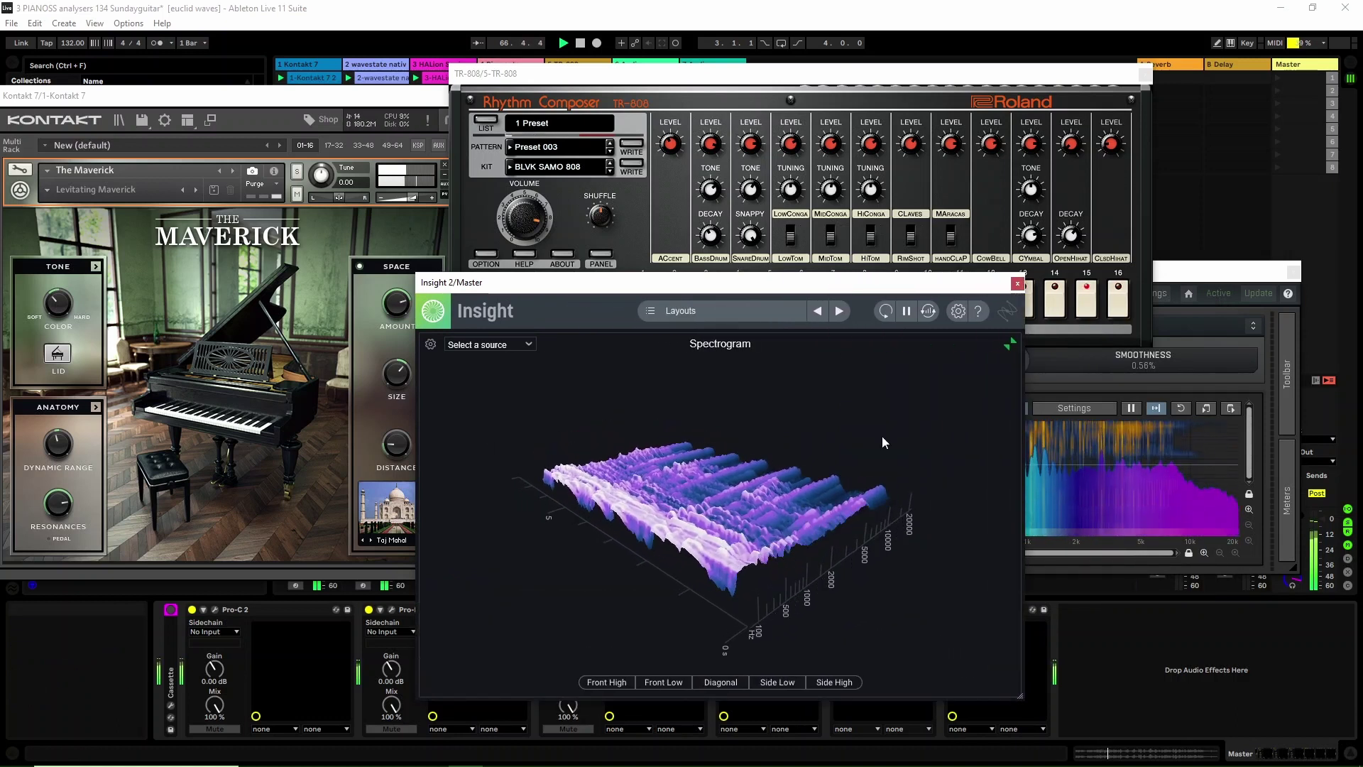
left_click_drag(773, 299, 659, 305)
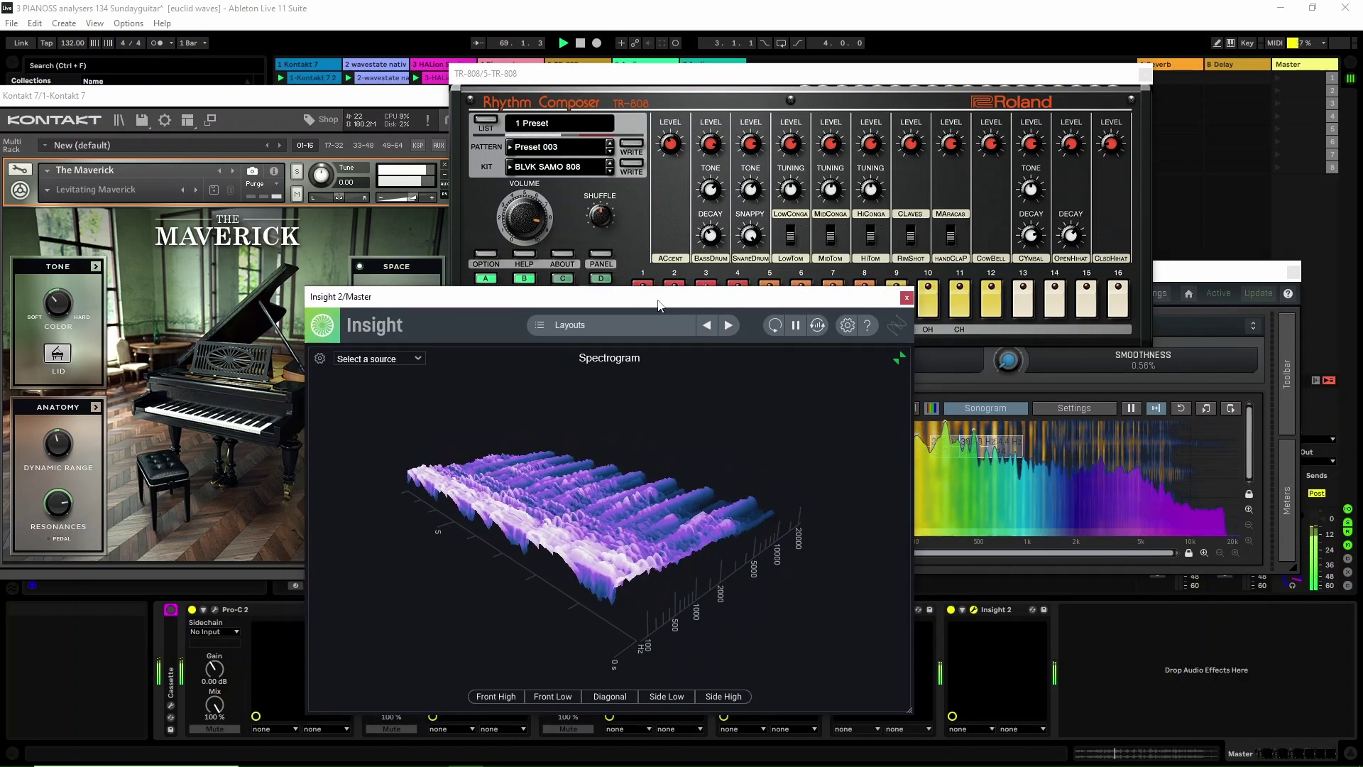
Examine the Insight 2 spectrogram from the Front High, Side High and Diagonal angles, then close the window.
left_click(513, 695)
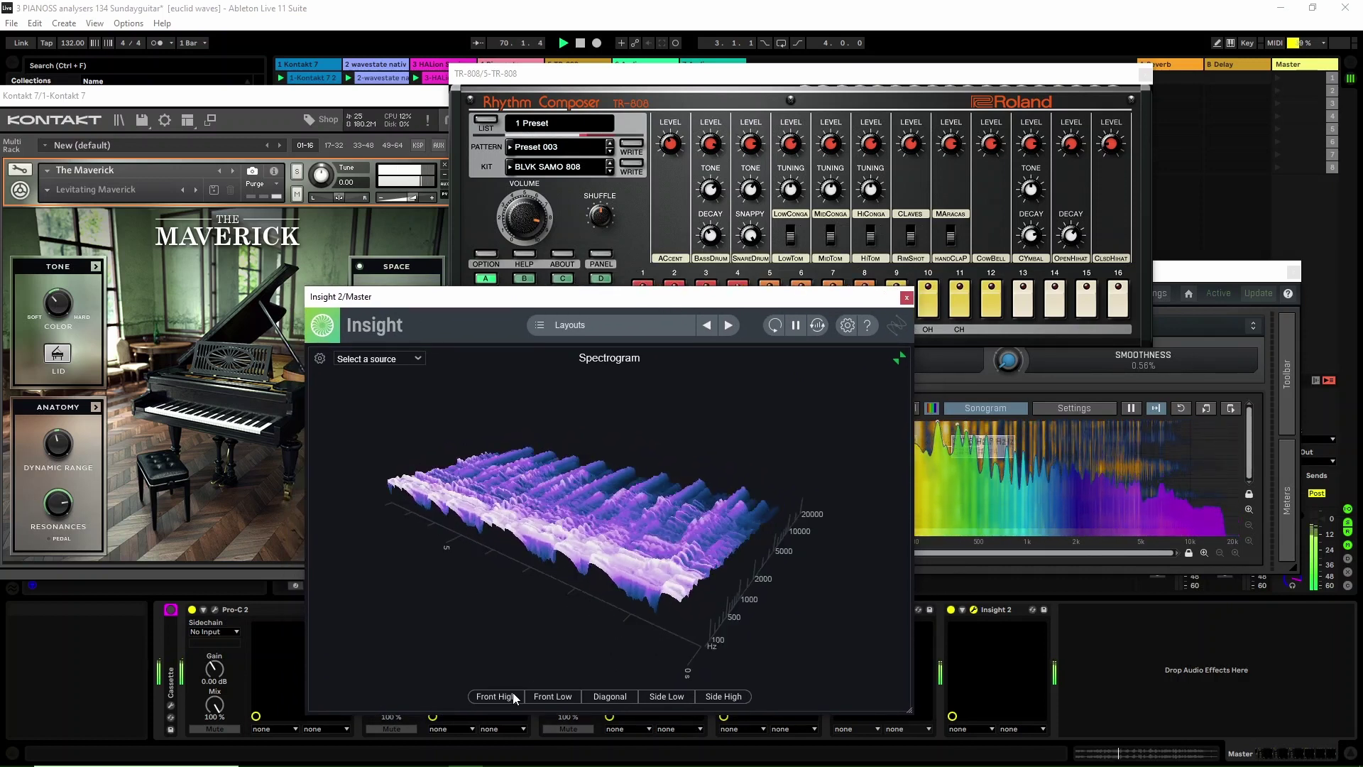
left_click(723, 695)
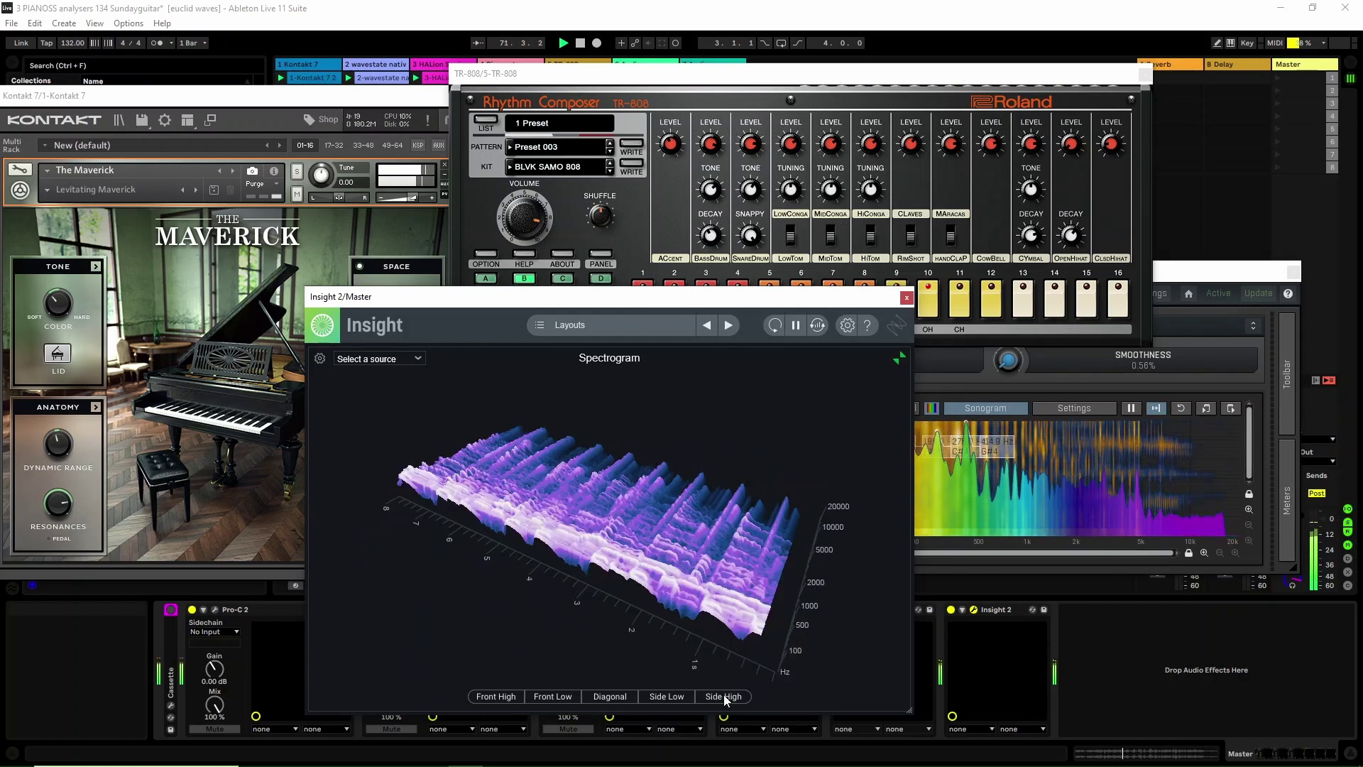
left_click(608, 696)
left_click(906, 298)
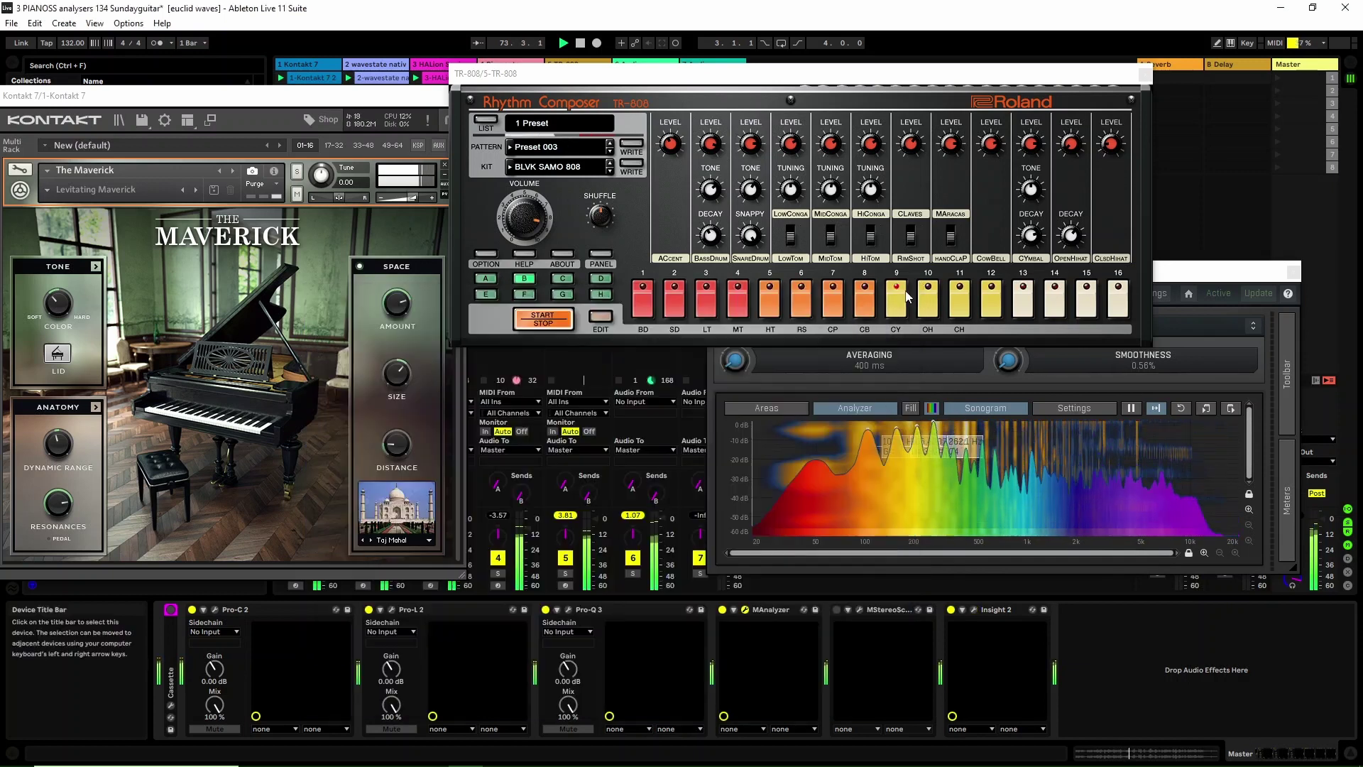
Move the TR-808 window clear of the 6 Audio track and select the whole 6-Audio 1 waveform in the Sample Editor.
left_click_drag(1111, 147, 1106, 89)
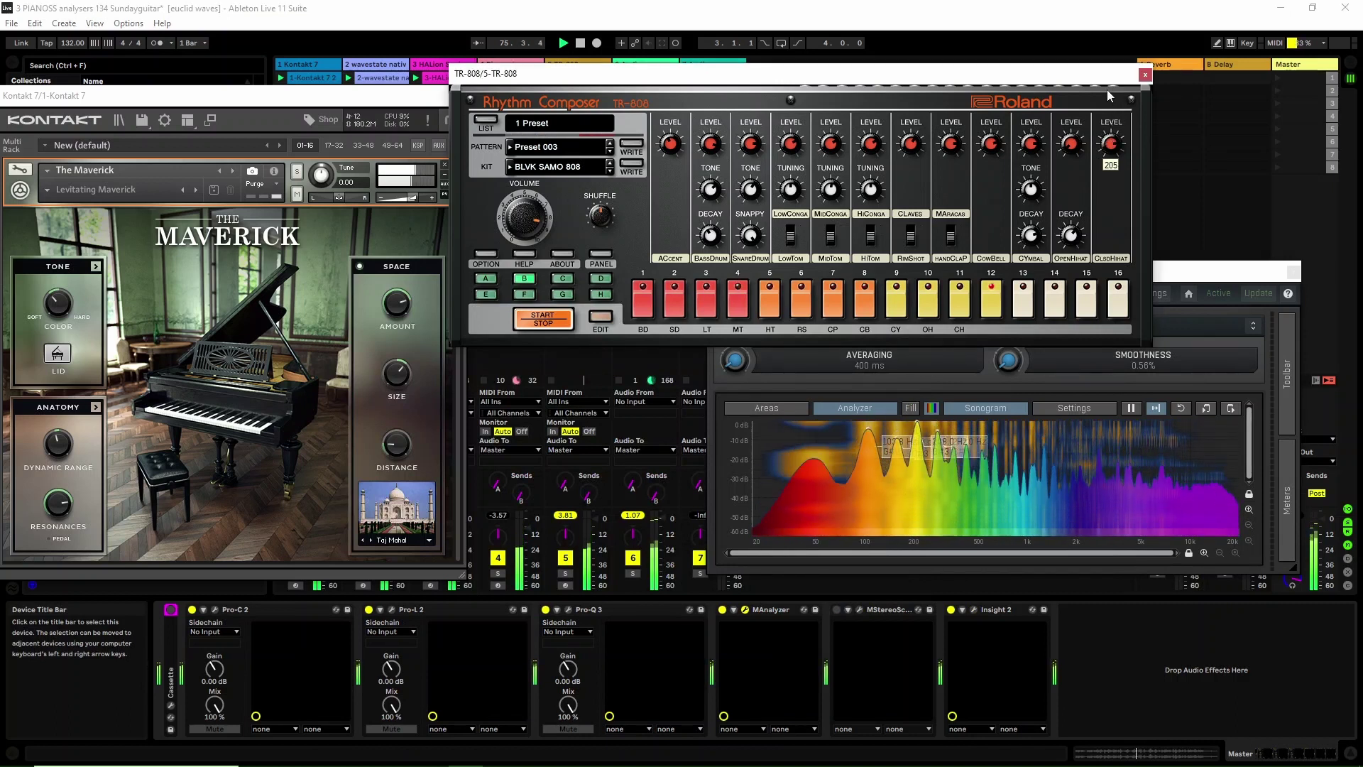
left_click_drag(462, 73, 626, 81)
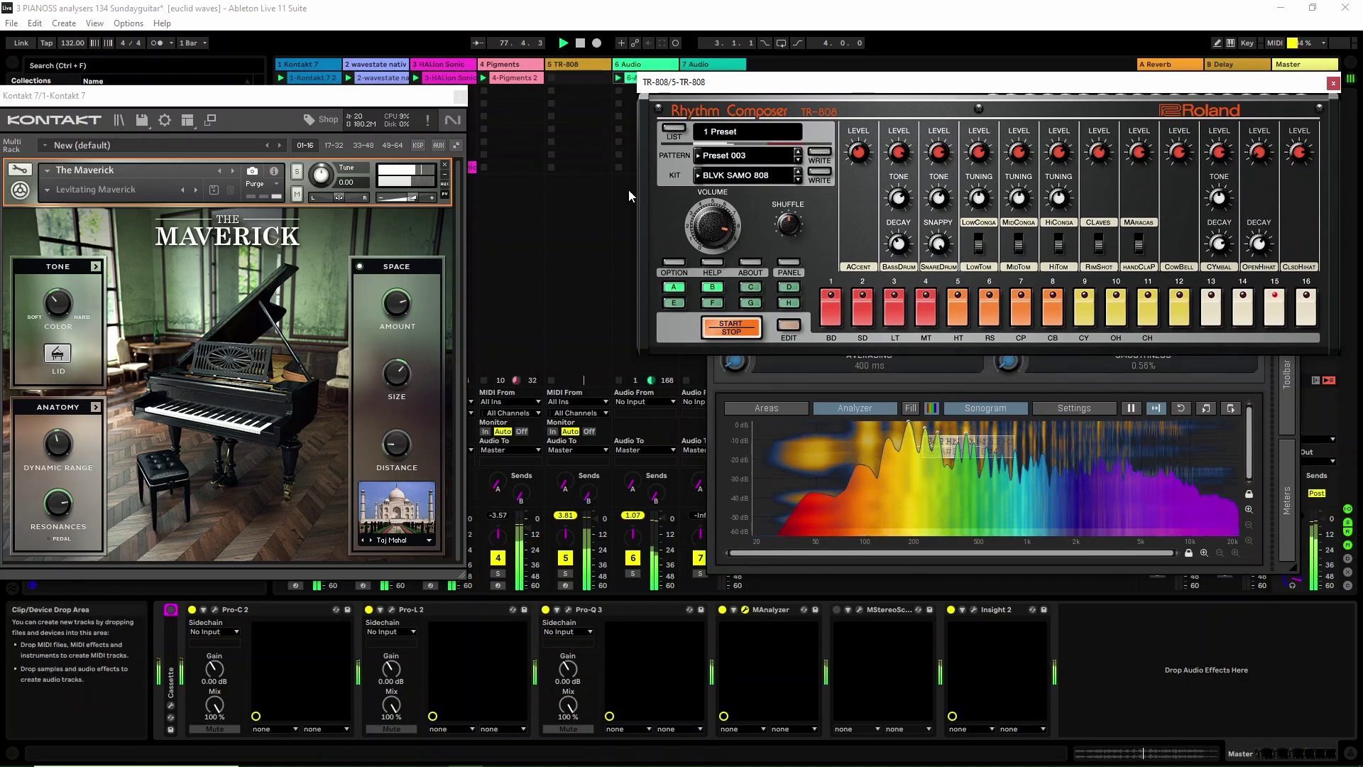
left_click_drag(642, 82, 671, 77)
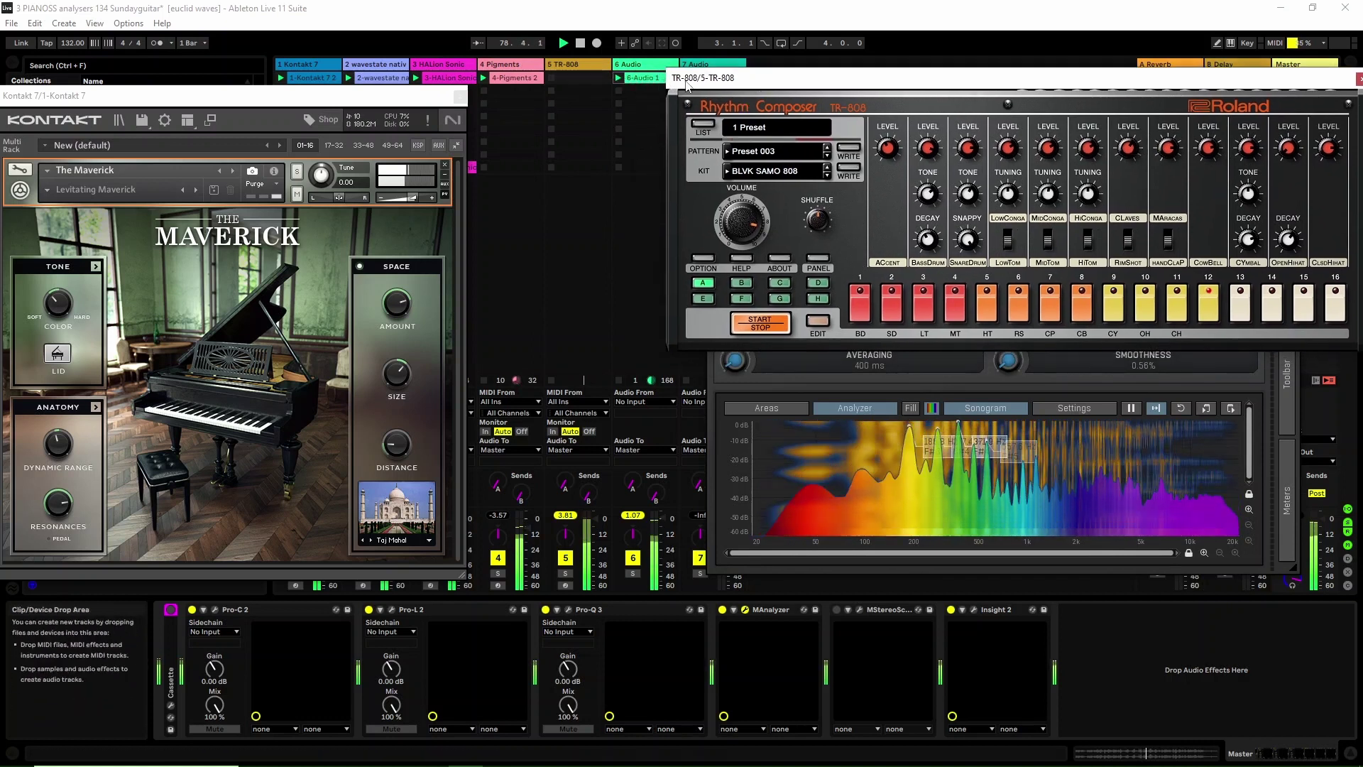
left_click(641, 84)
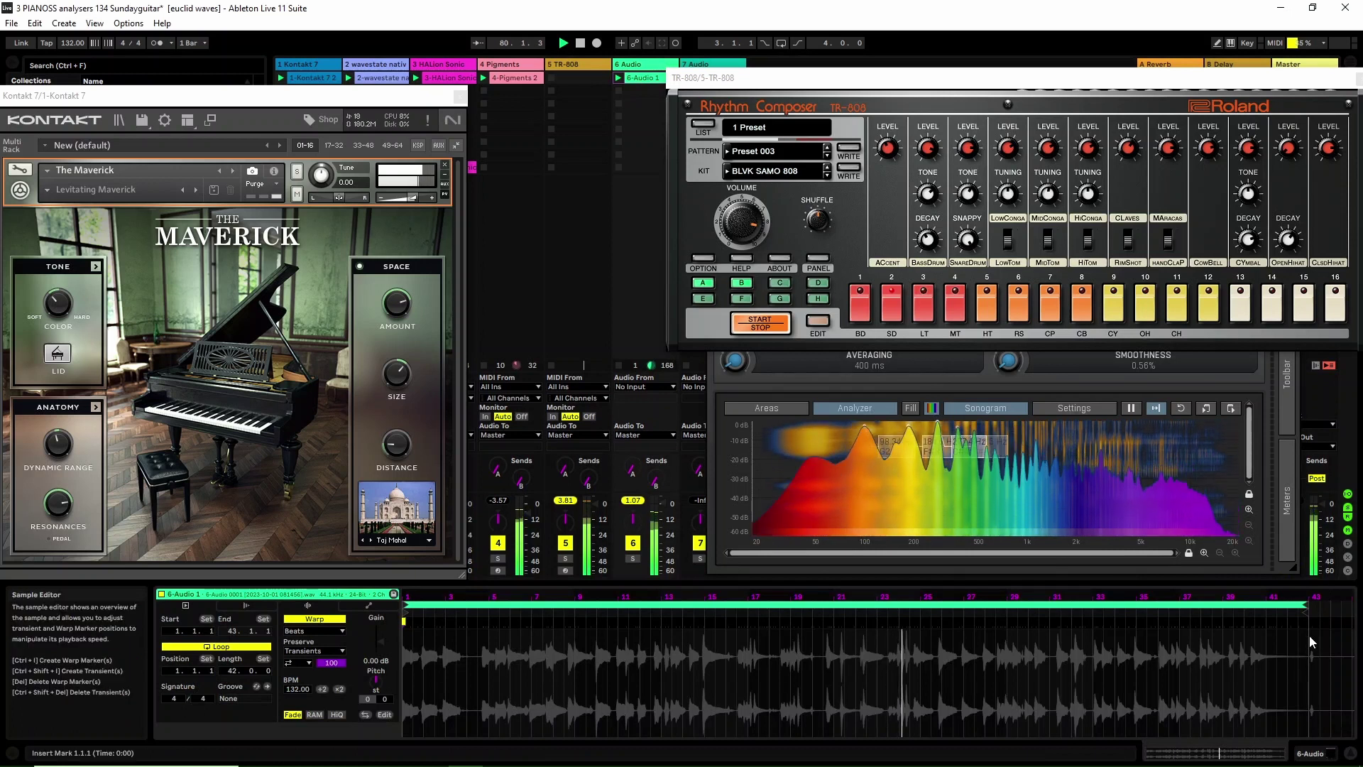
left_click_drag(1309, 636, 360, 708)
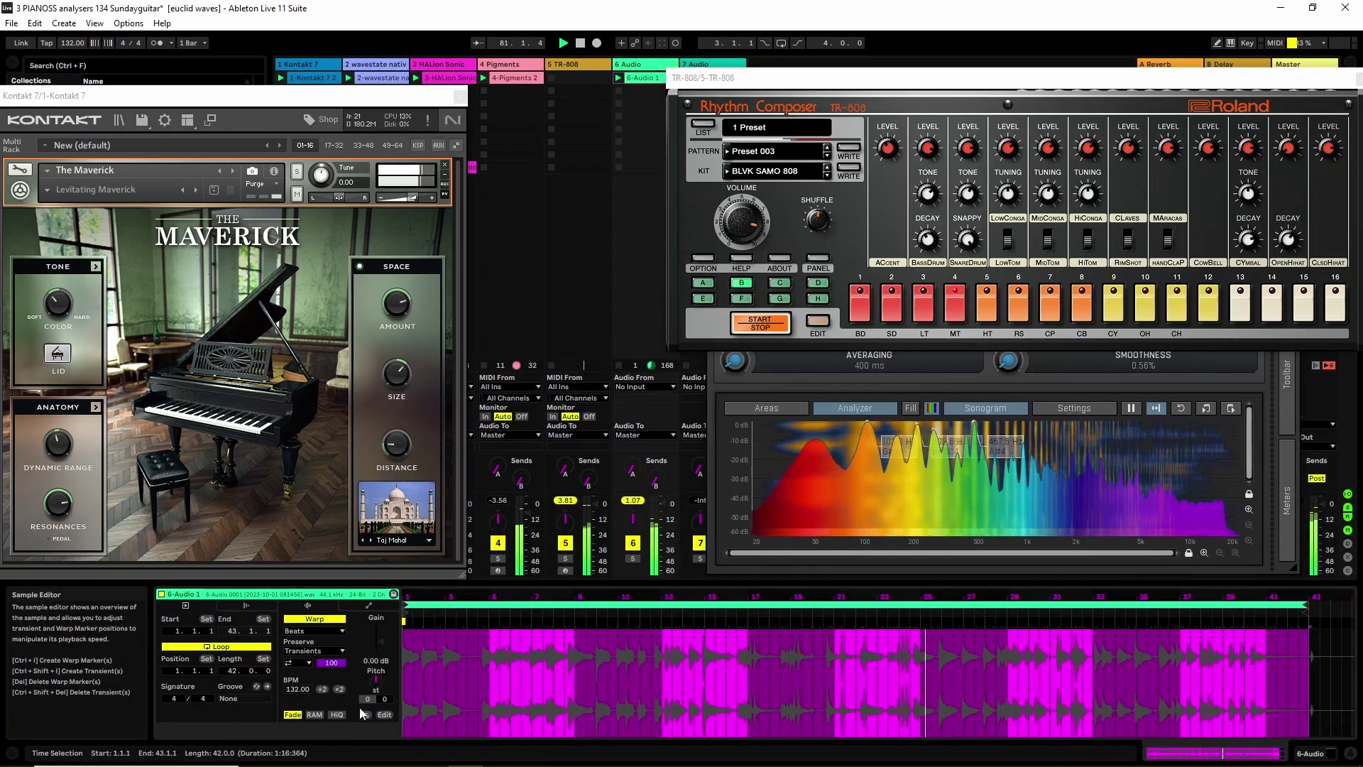
Uncover the Master track and show its devices, open the Pro-L 2 window over the mixer to examine its level display, then close it.
left_click_drag(983, 89, 781, 92)
left_click(1298, 64)
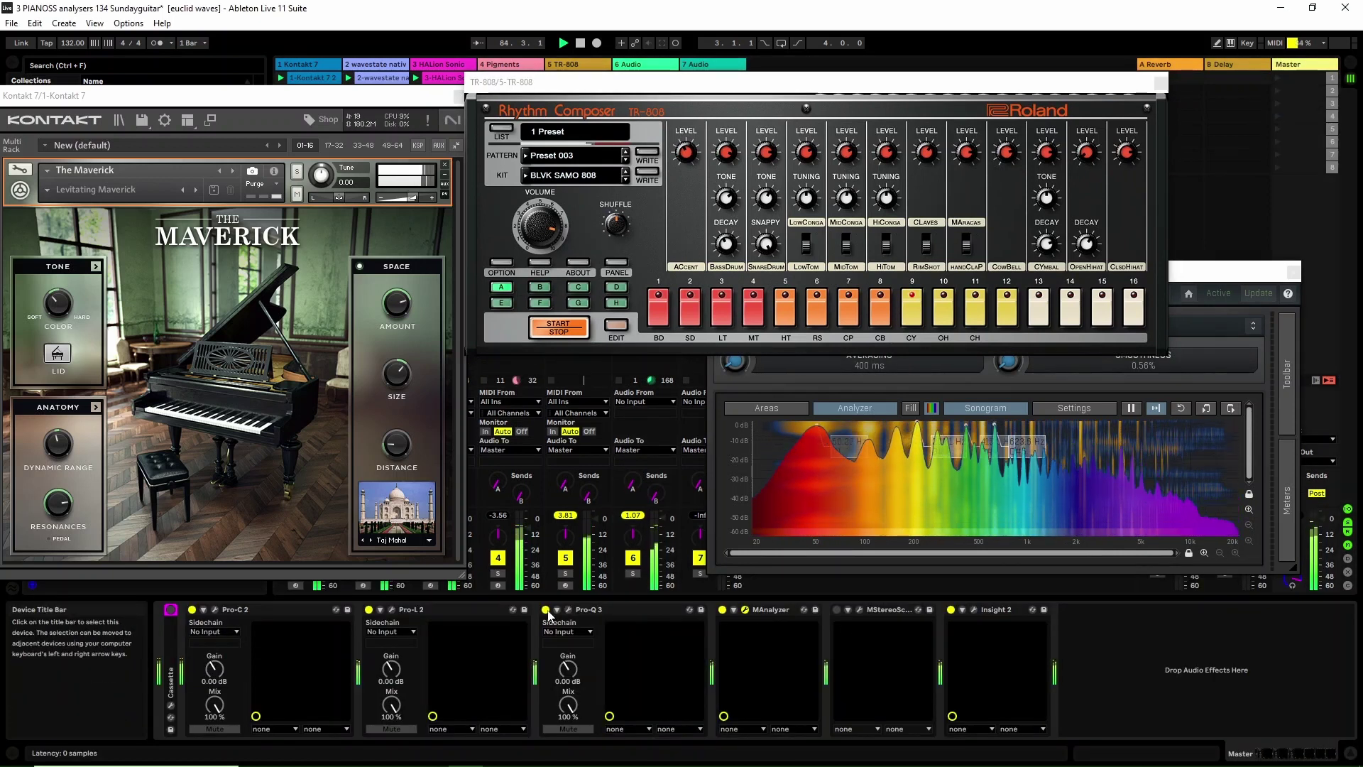
left_click(391, 610)
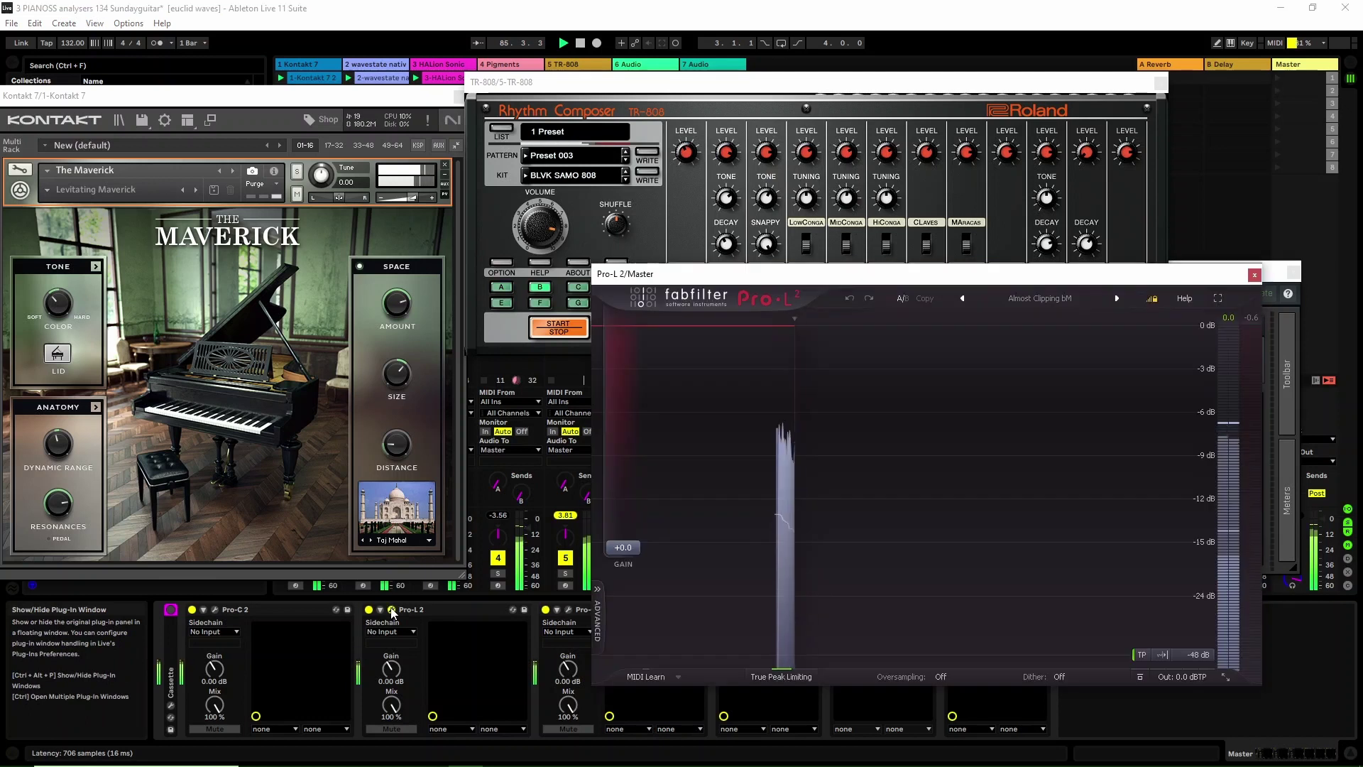
left_click_drag(902, 278, 634, 270)
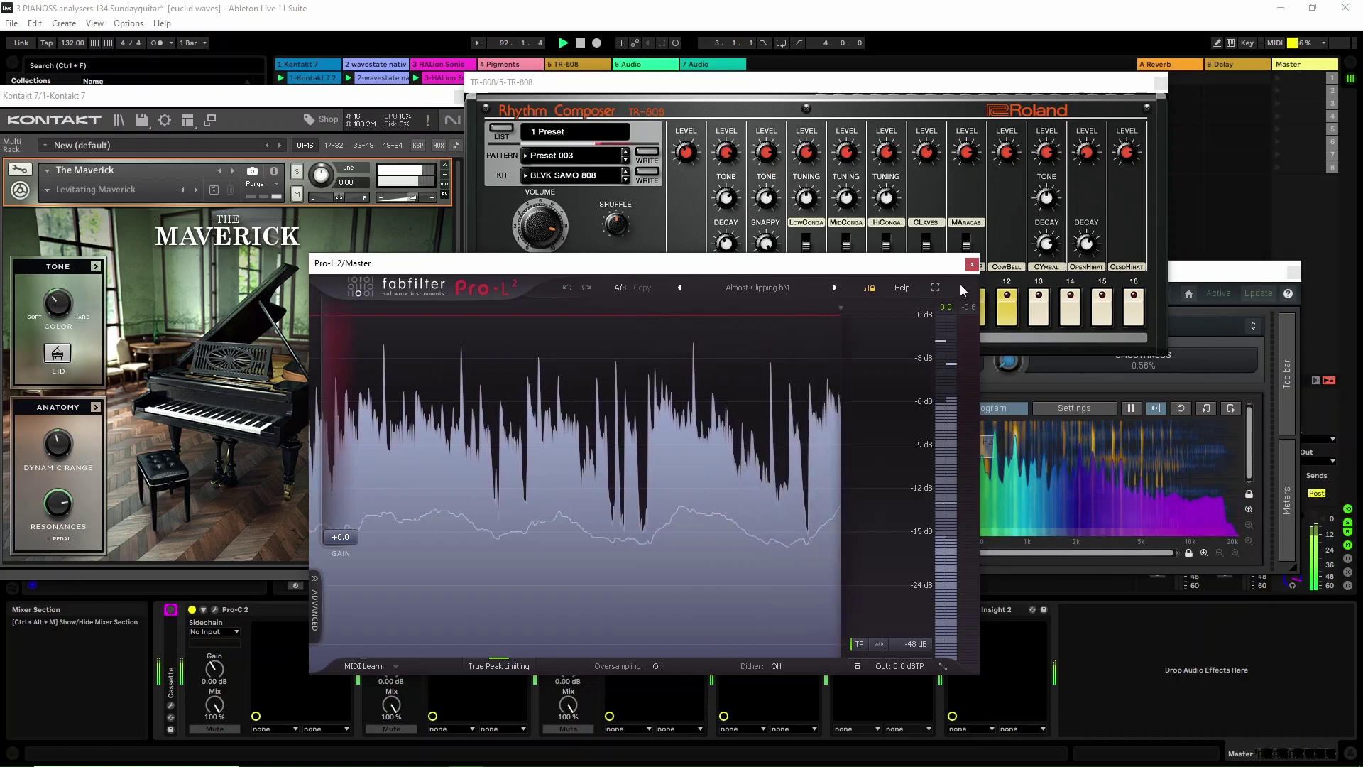
left_click(973, 265)
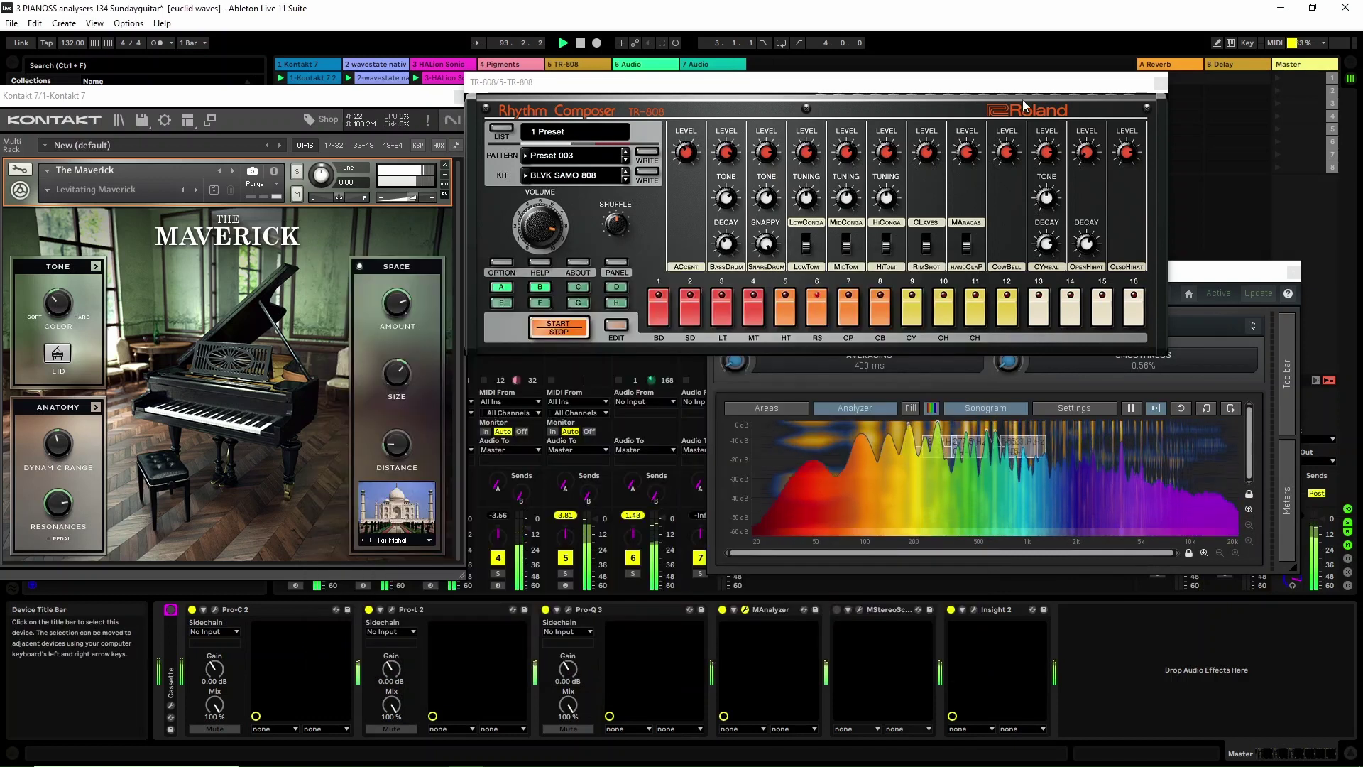
Move the TR-808 window clear of the 6 Audio track, show the 6-Audio 1 clip's waveform, then move the window back over the track.
left_click_drag(1021, 84, 1168, 75)
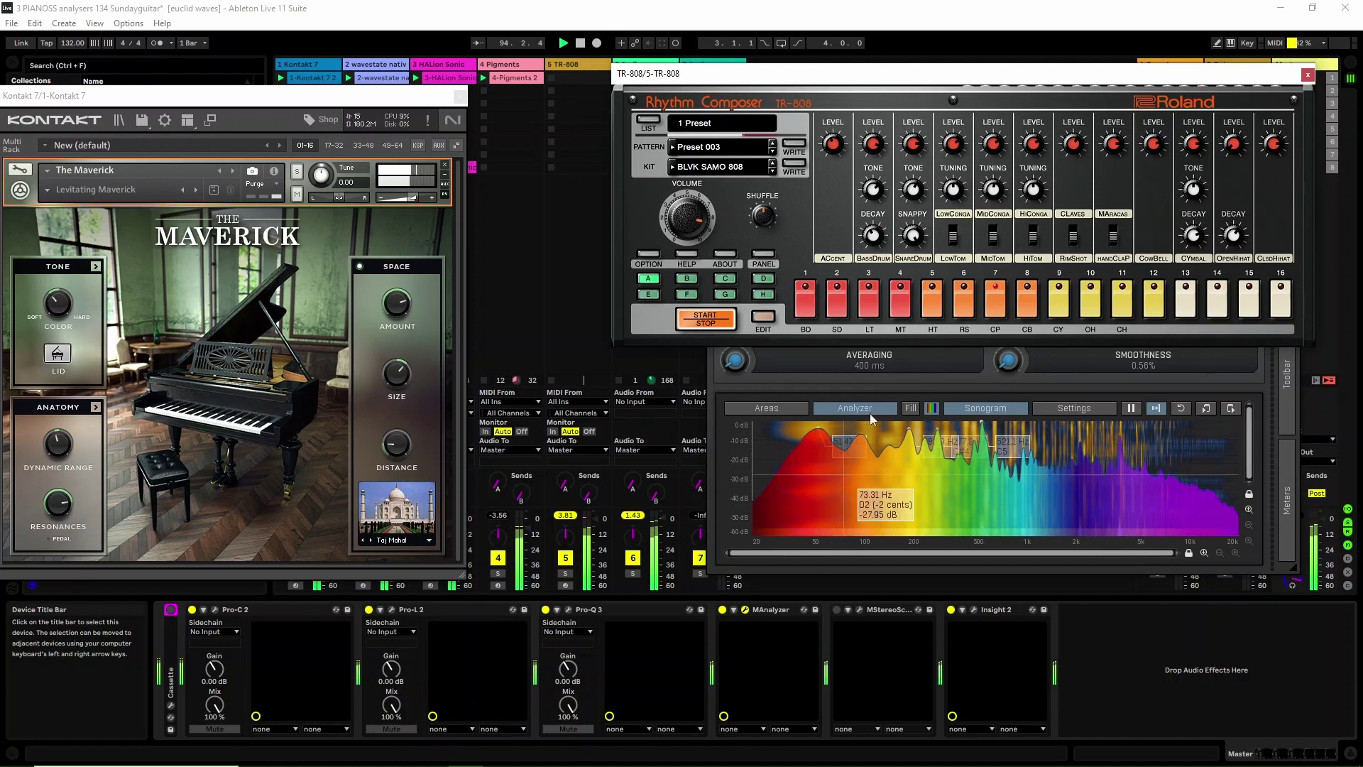
left_click_drag(687, 74, 821, 84)
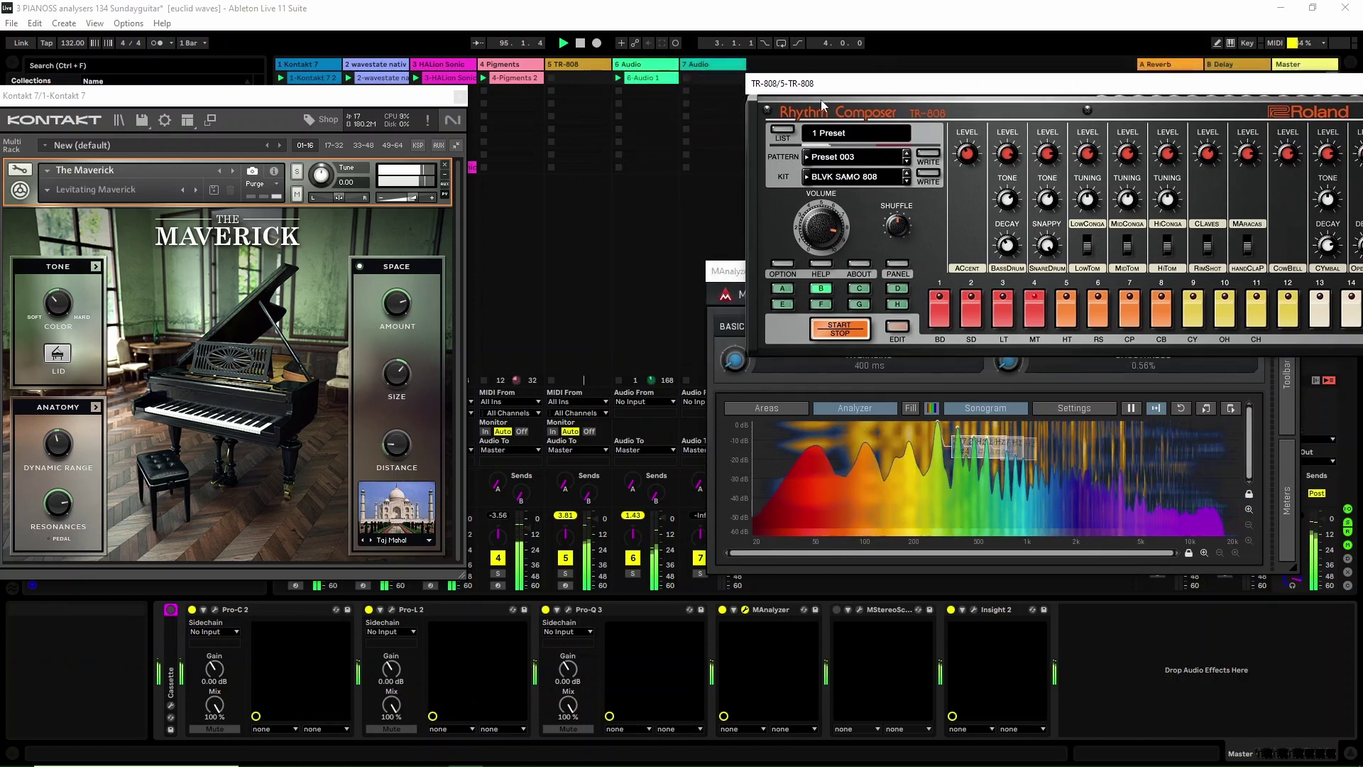
left_click(655, 80)
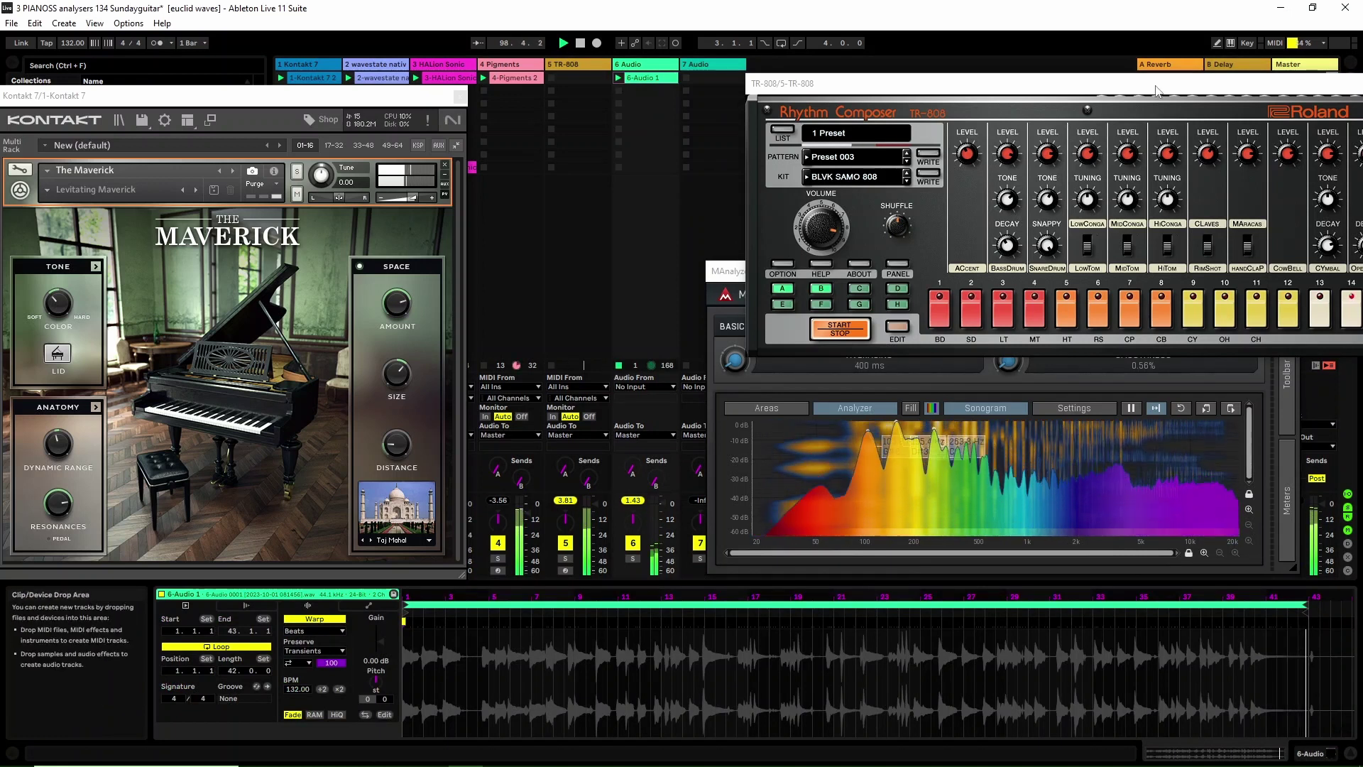
left_click_drag(1158, 89, 1021, 88)
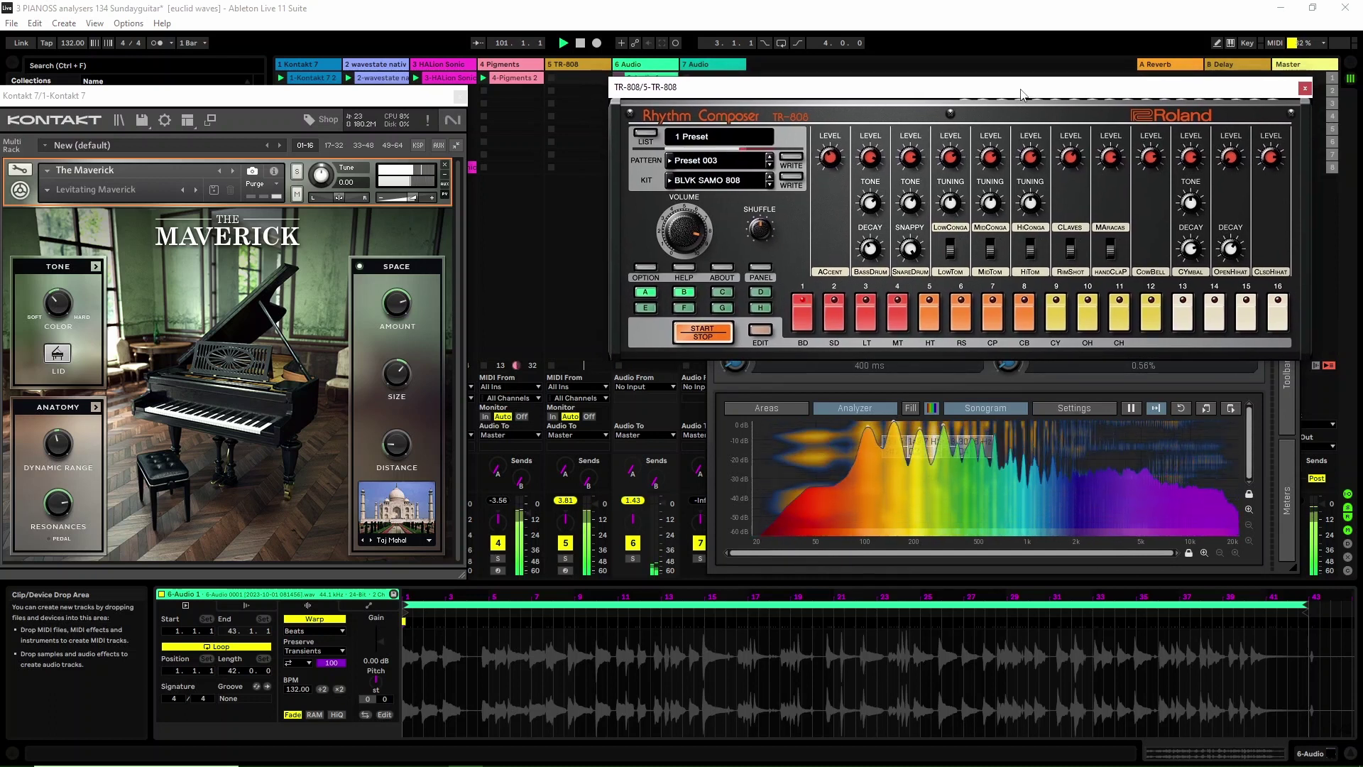